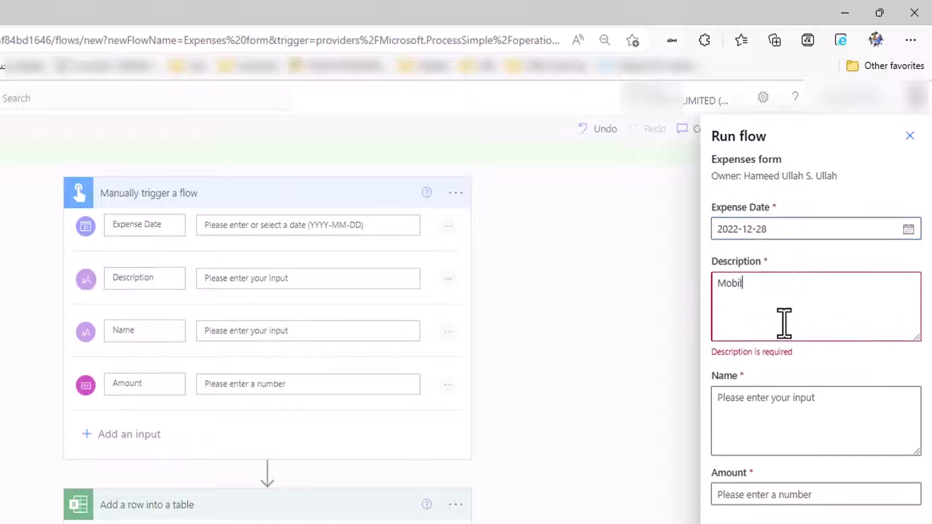
Enter the person's name and the amount, run the Mobile Recharge expense flow, and confirm
{"action": "left_click", "coordinate": [794, 401]}
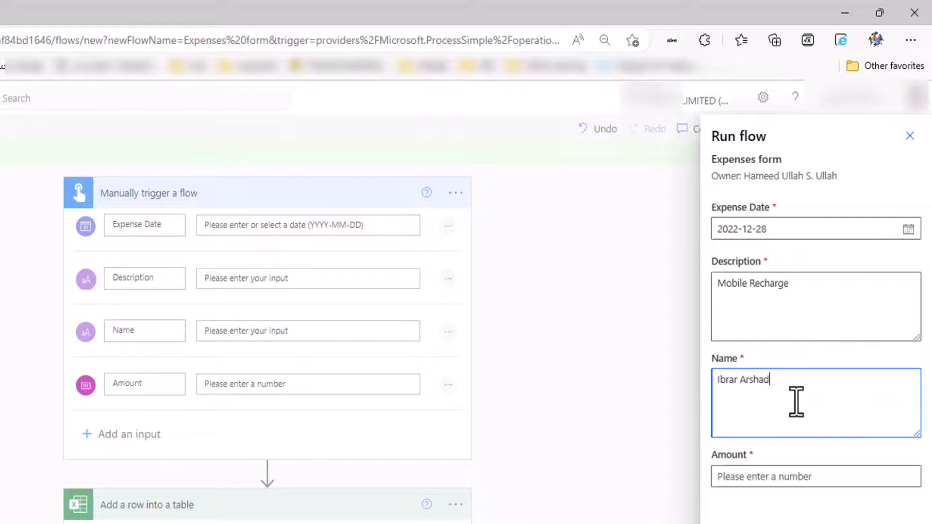
{"action": "left_click", "coordinate": [734, 477]}
{"action": "left_click", "coordinate": [748, 499]}
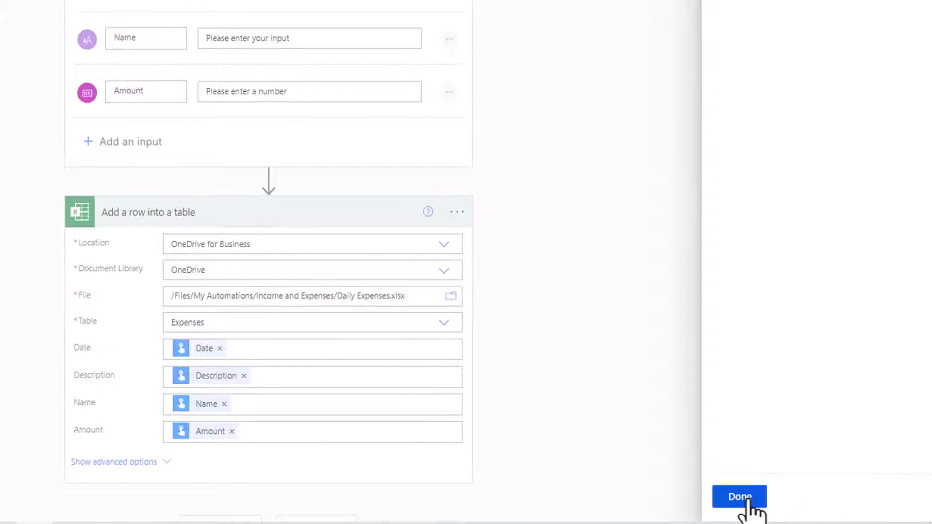
{"action": "left_click", "coordinate": [747, 501]}
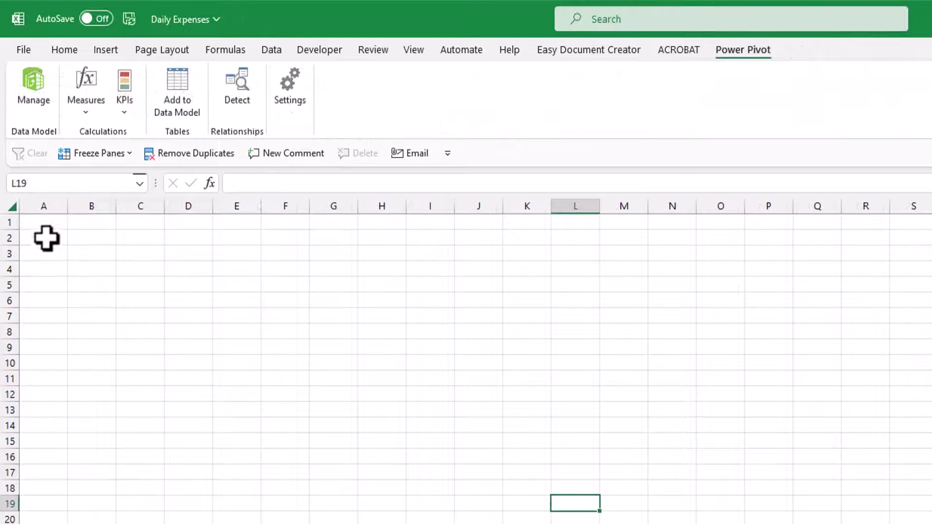
Enter the headers Date, Description, Name and Amount in A2:D2
{"action": "left_click", "coordinate": [45, 235]}
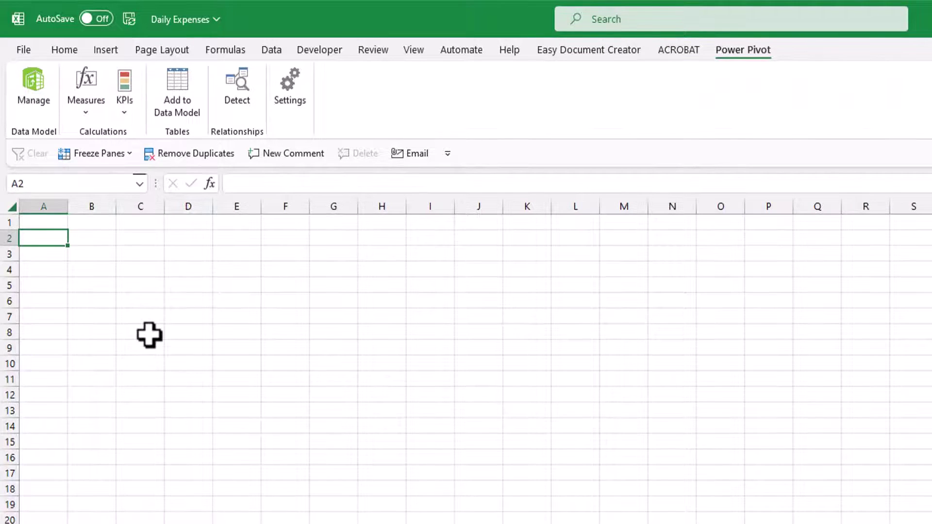
{"action": "type", "text": "Date"}
{"action": "key", "text": "Tab"}
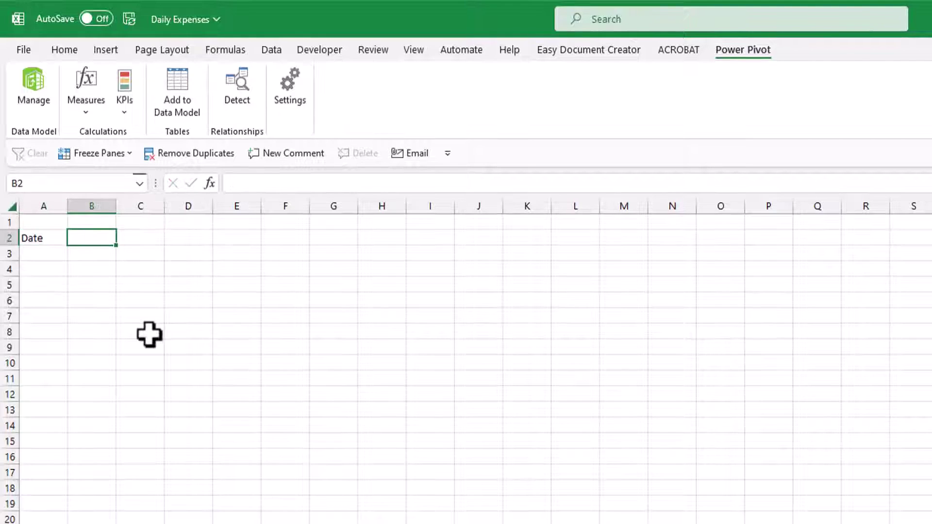
{"action": "type", "text": "Description"}
{"action": "key", "text": "Tab"}
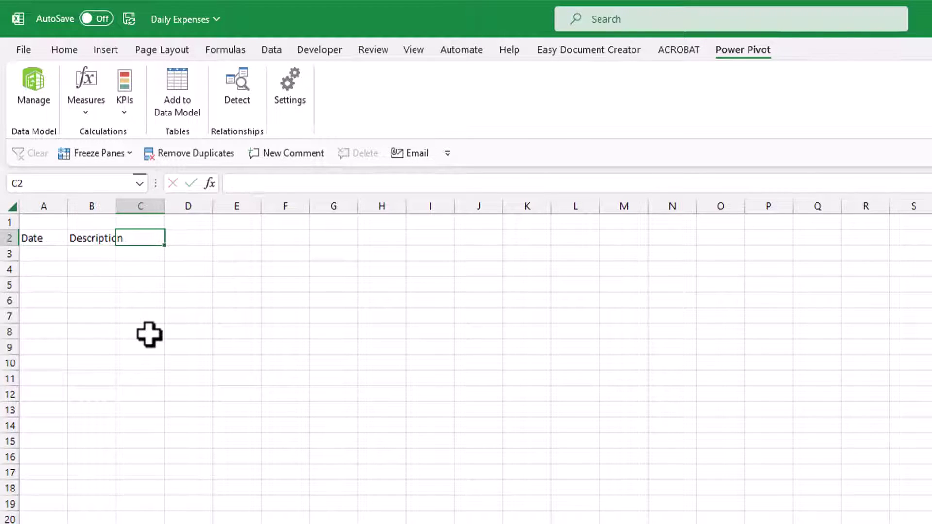
{"action": "type", "text": "Name"}
{"action": "key", "text": "Tab"}
{"action": "type", "text": "Amount"}
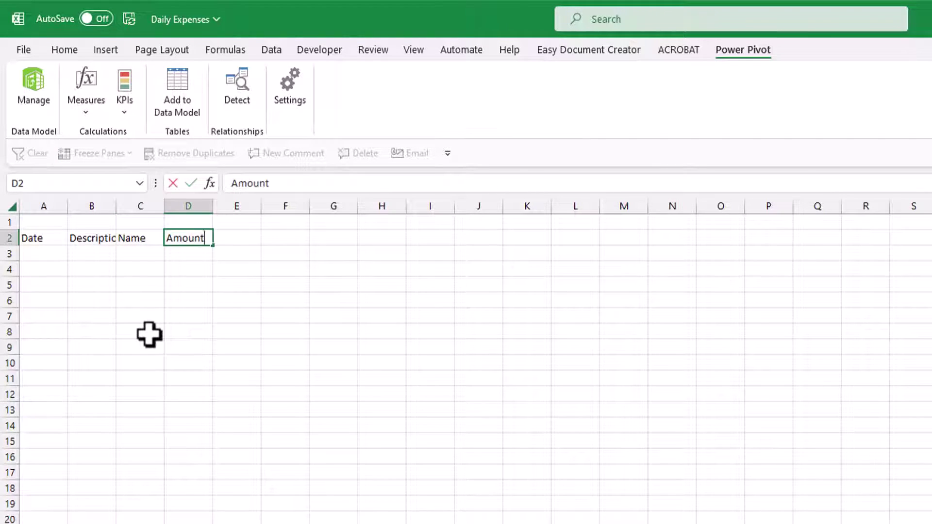
{"action": "key", "text": "Tab"}
Add the title 'Daily Expenses' in A1, centred across the selection over row 1
{"action": "left_click", "coordinate": [55, 225]}
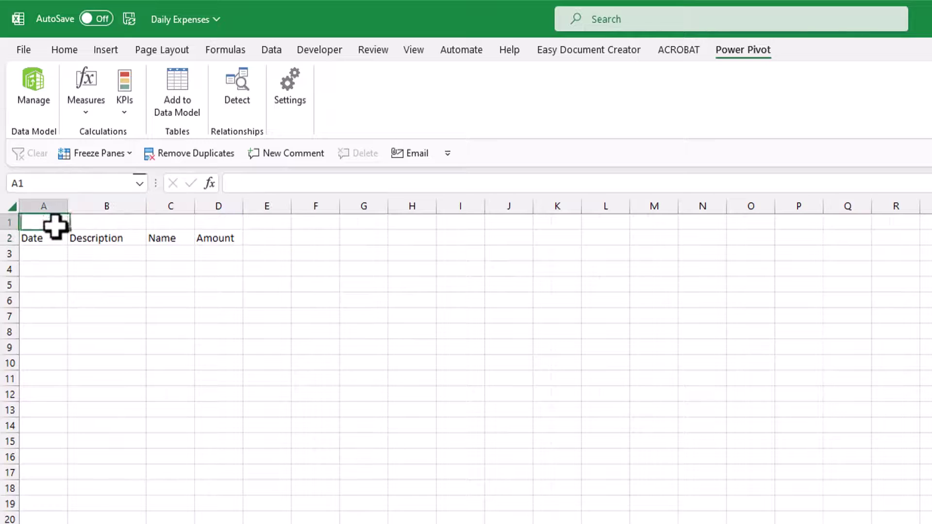
{"action": "type", "text": "Daily Expenses"}
{"action": "left_click_drag", "start_coordinate": [54, 225], "coordinate": [125, 225]}
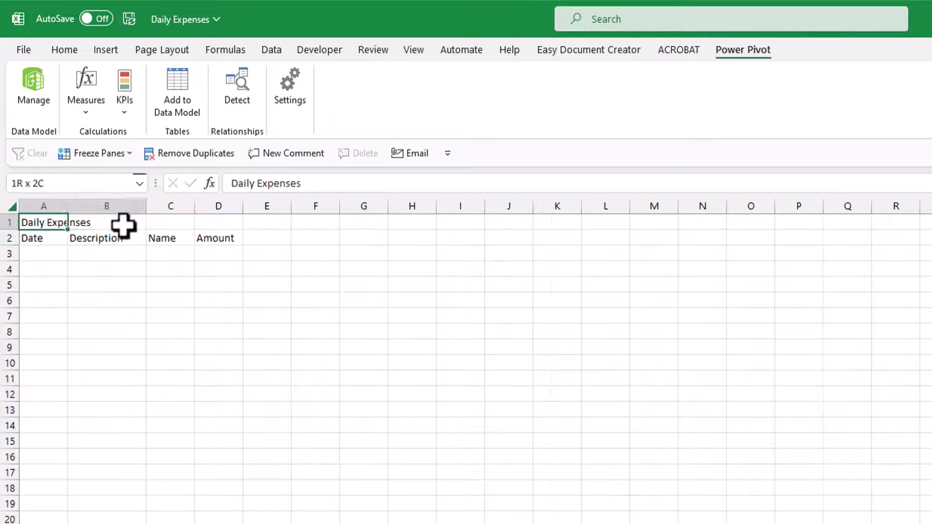
{"action": "key", "text": "ctrl+1"}
{"action": "left_click", "coordinate": [128, 189]}
{"action": "left_click", "coordinate": [175, 241]}
{"action": "left_click", "coordinate": [119, 316]}
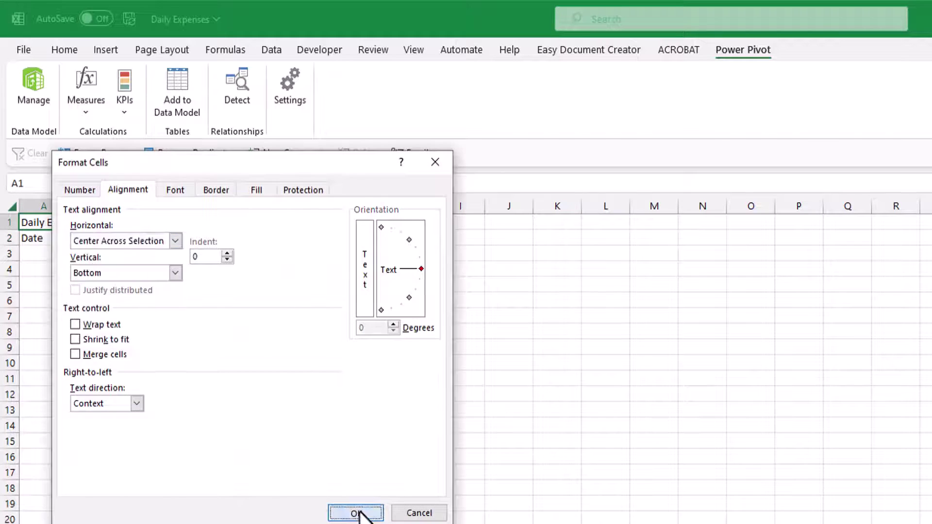
{"action": "left_click", "coordinate": [356, 513]}
Enter the first expense row: 27-12-2022, Fuel in Car, a person's name, 50
{"action": "key", "text": "Down"}
{"action": "key", "text": "Down"}
{"action": "type", "text": "27-12-2022"}
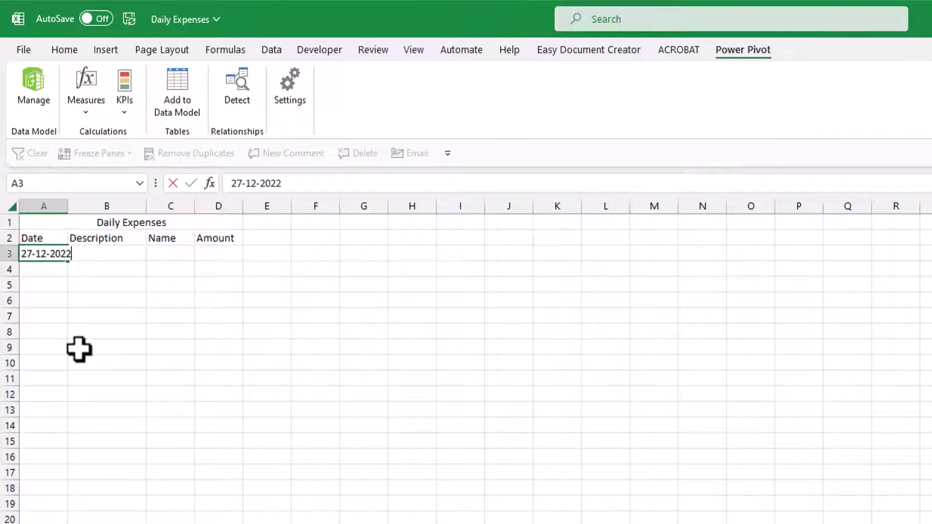
{"action": "key", "text": "Tab"}
{"action": "type", "text": "Fuel"}
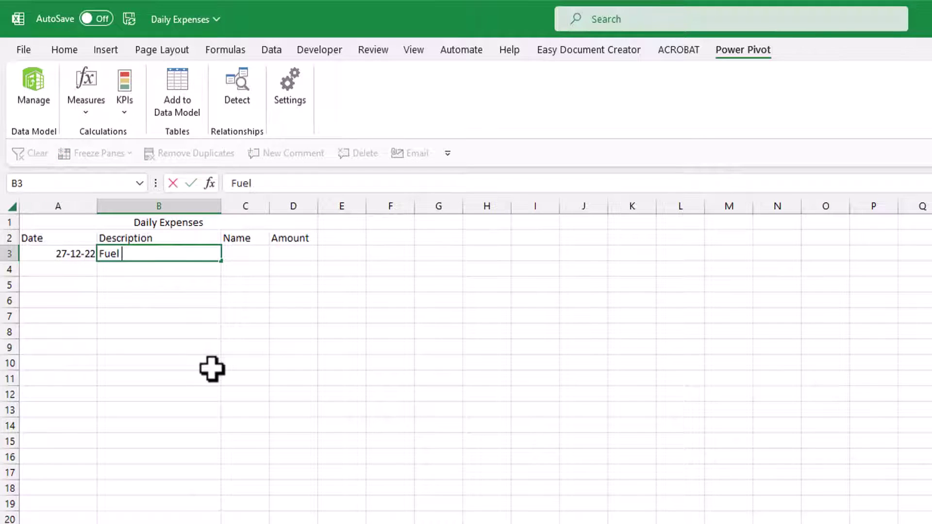
{"action": "key", "text": "Tab"}
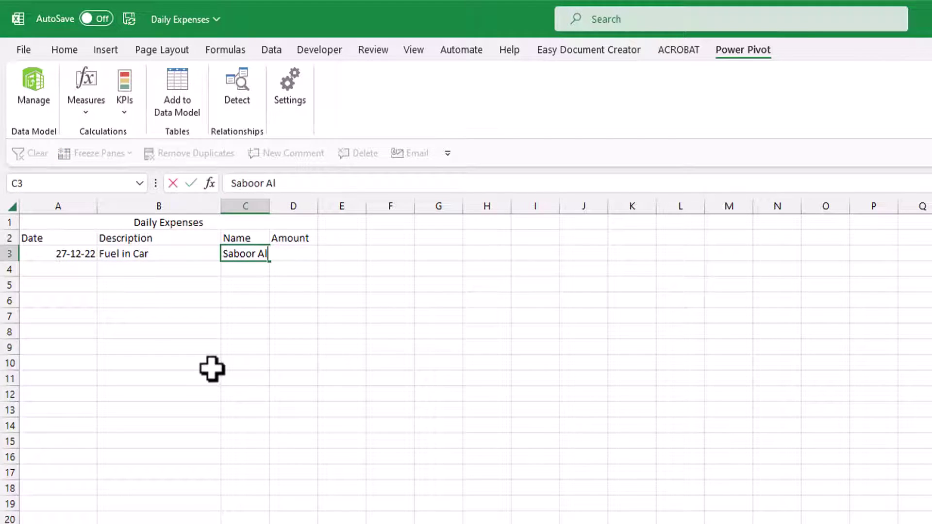
{"action": "key", "text": "Tab"}
{"action": "type", "text": "50"}
{"action": "key", "text": "Tab"}
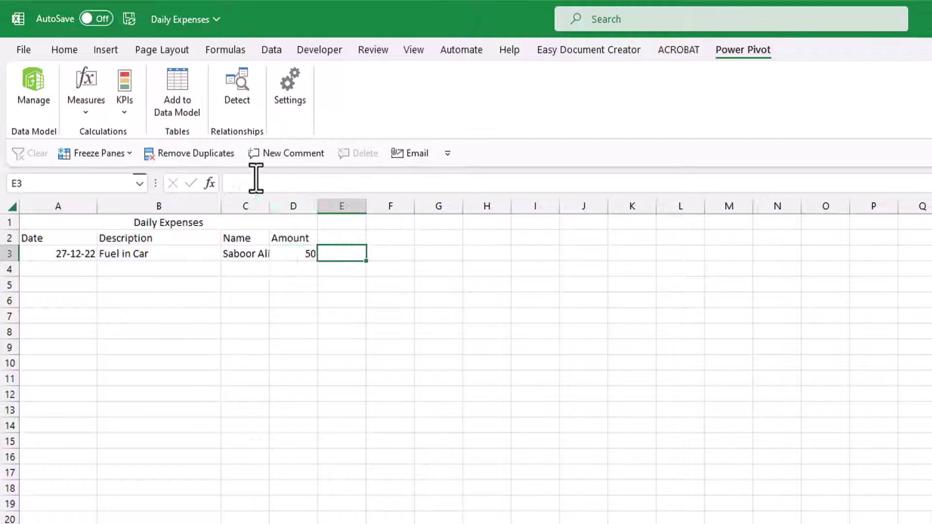
Autofit the column width and convert A2:D3 into a table
{"action": "double_click", "coordinate": [270, 206]}
{"action": "left_click_drag", "start_coordinate": [310, 238], "coordinate": [88, 246]}
{"action": "key", "text": "ctrl+t"}
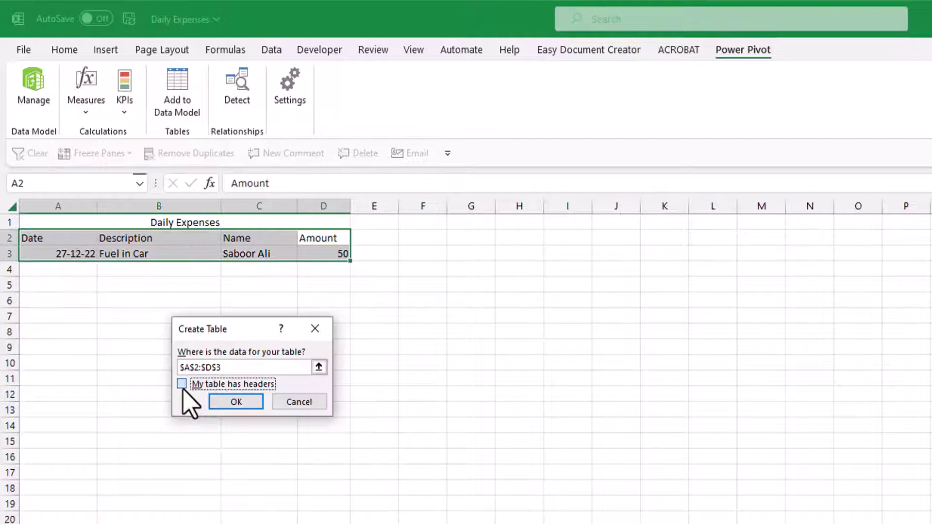
Create the table with headers and rename it from Table2 to Expenses
{"action": "left_click", "coordinate": [181, 383]}
{"action": "left_click", "coordinate": [240, 400]}
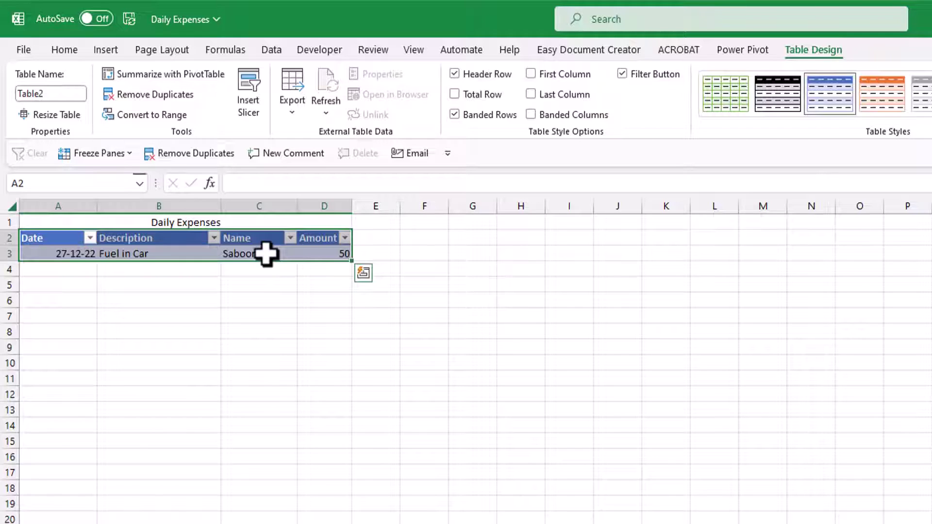
{"action": "left_click", "coordinate": [266, 253]}
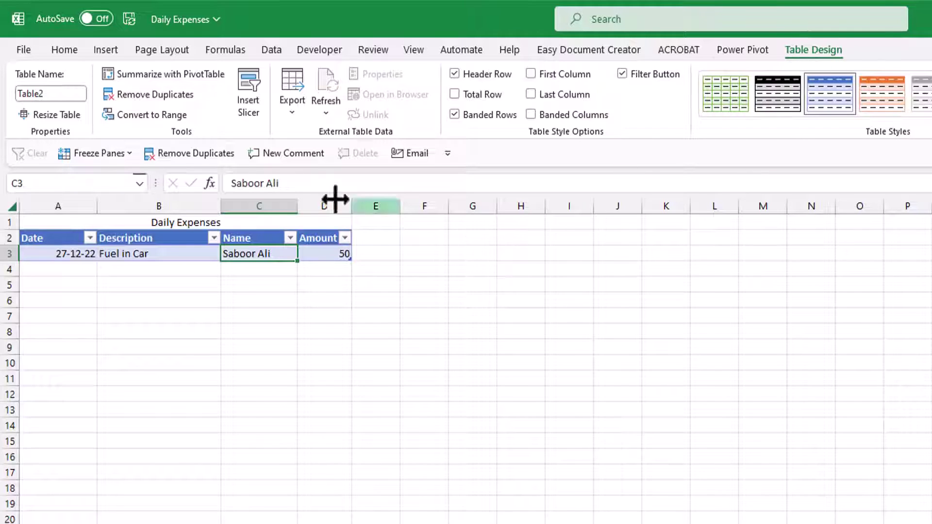
{"action": "left_click", "coordinate": [65, 94]}
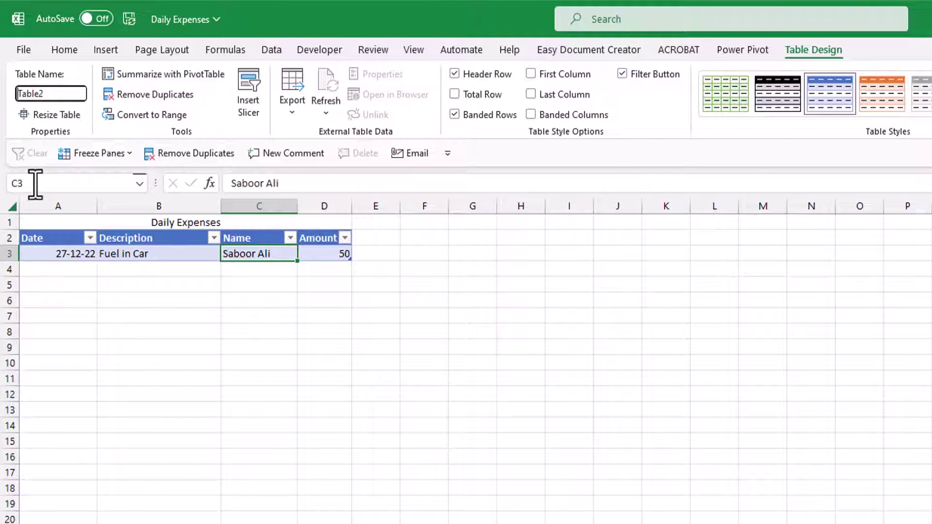
{"action": "double_click", "coordinate": [56, 94]}
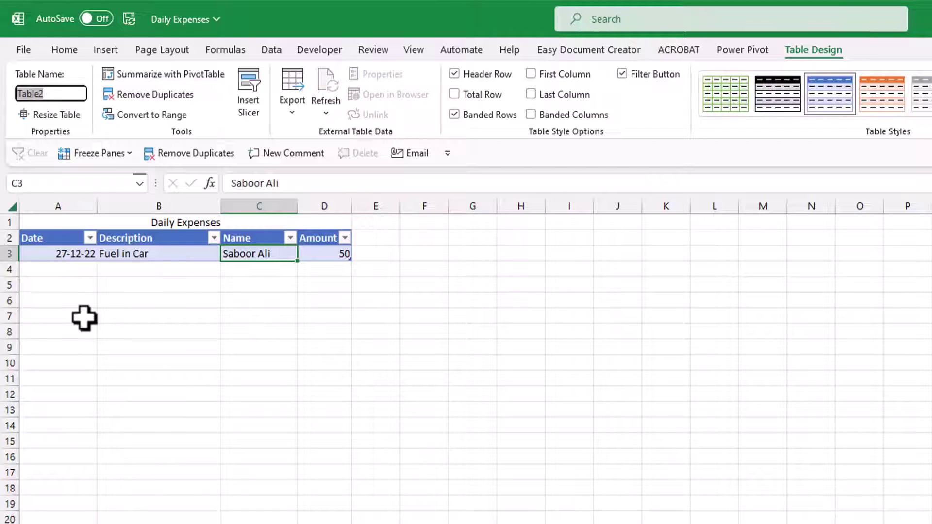
{"action": "type", "text": "Expenses"}
{"action": "key", "text": "Return"}
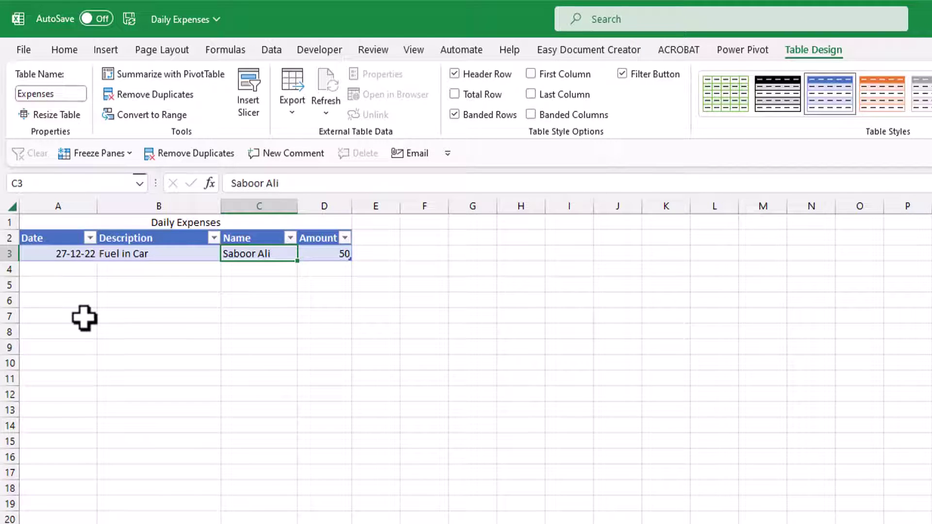
Check the Fuel in Car and date entries, then save the workbook
{"action": "left_click", "coordinate": [160, 254]}
{"action": "left_click", "coordinate": [78, 254]}
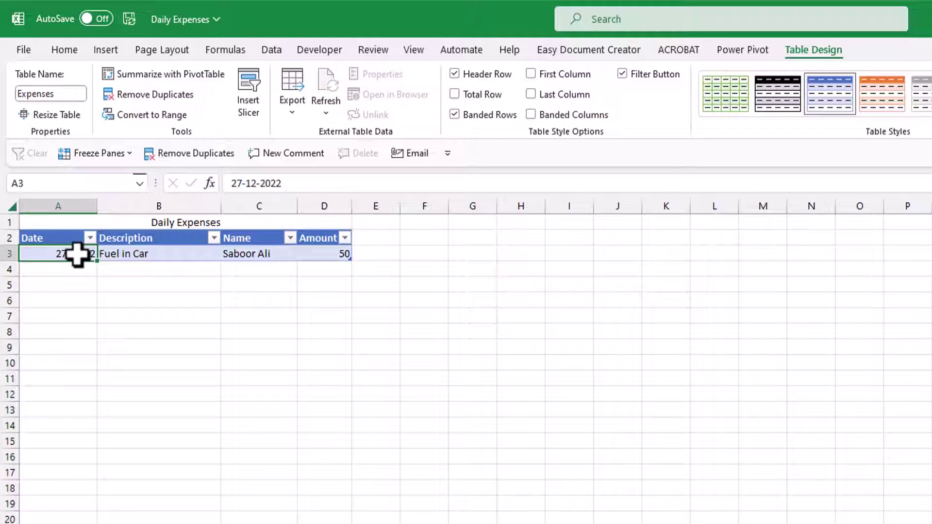
{"action": "key", "text": "ctrl+s"}
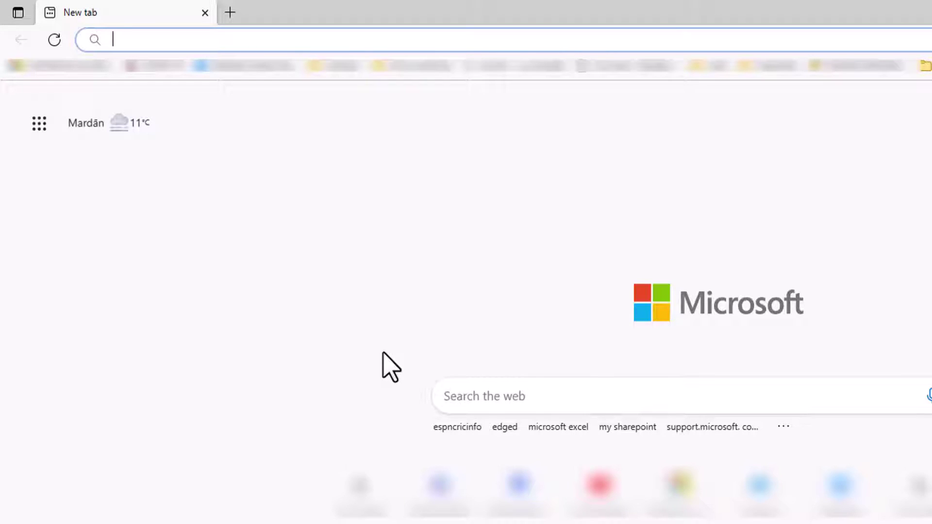
Go to office.com and launch Power Automate from the app launcher's All apps list
{"action": "type", "text": "office.co"}
{"action": "key", "text": "Return"}
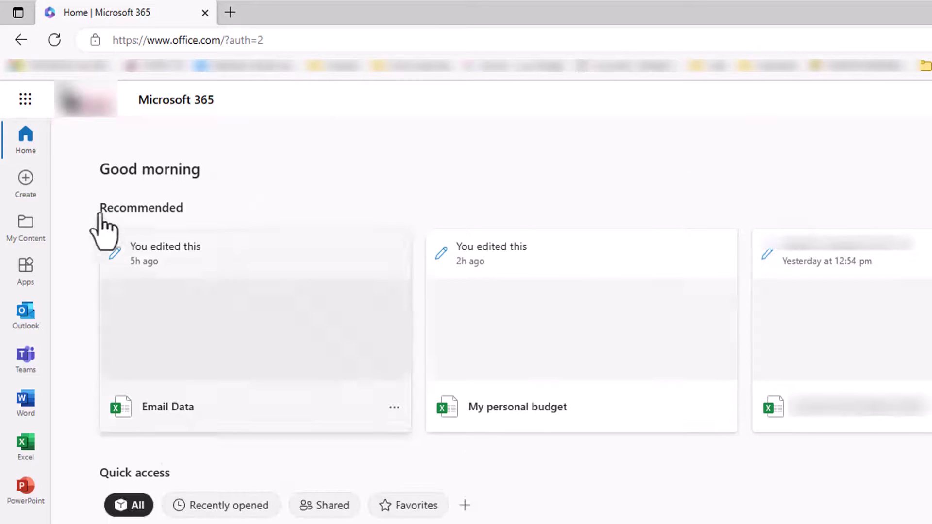
{"action": "left_click", "coordinate": [29, 107]}
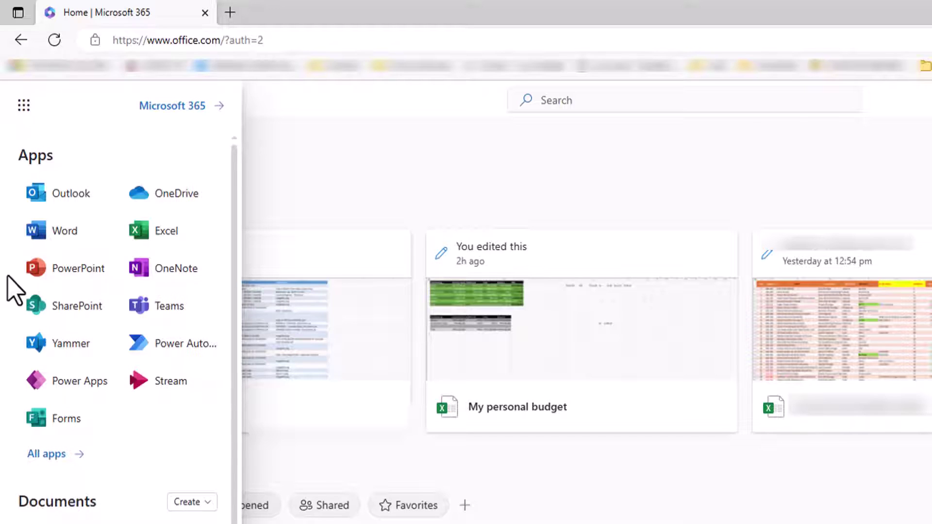
{"action": "left_click", "coordinate": [46, 456]}
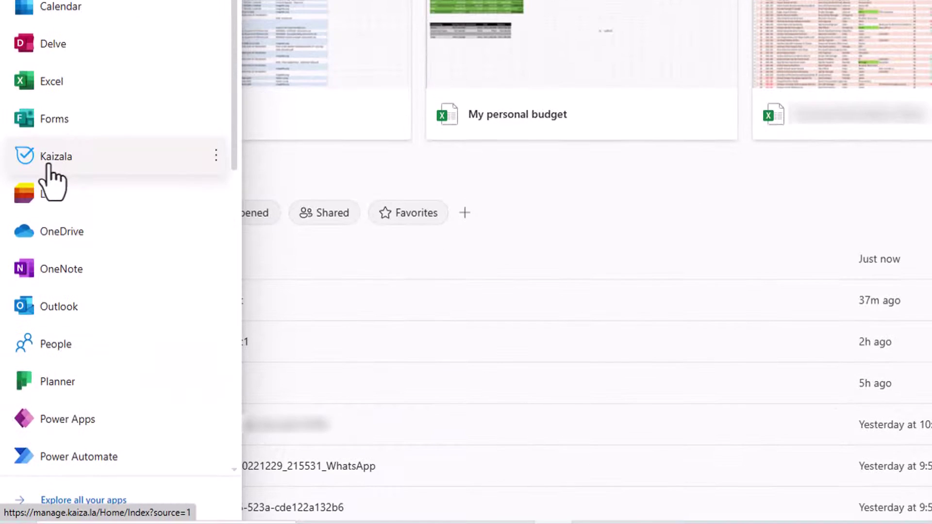
{"action": "left_click", "coordinate": [93, 458]}
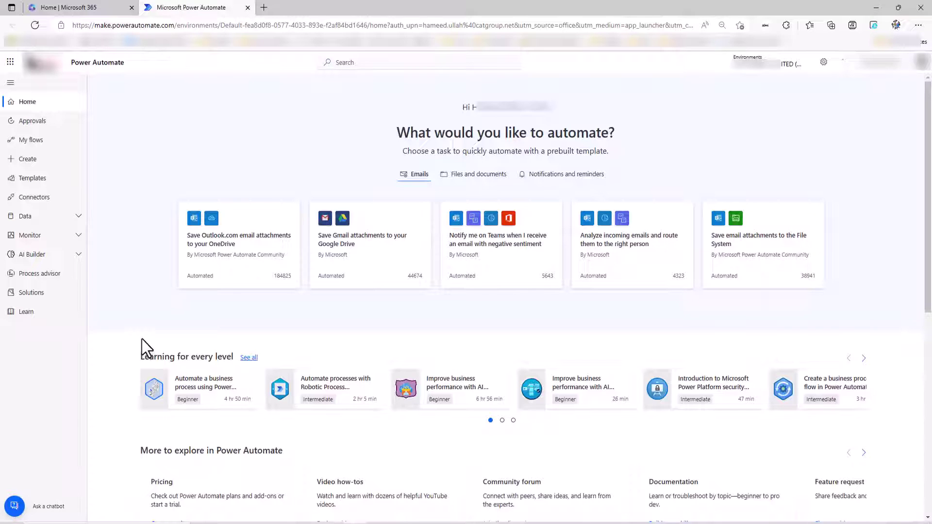
Create an instant cloud flow named 'Expenses form' with the 'Manually trigger a flow' trigger
{"action": "left_click", "coordinate": [34, 160]}
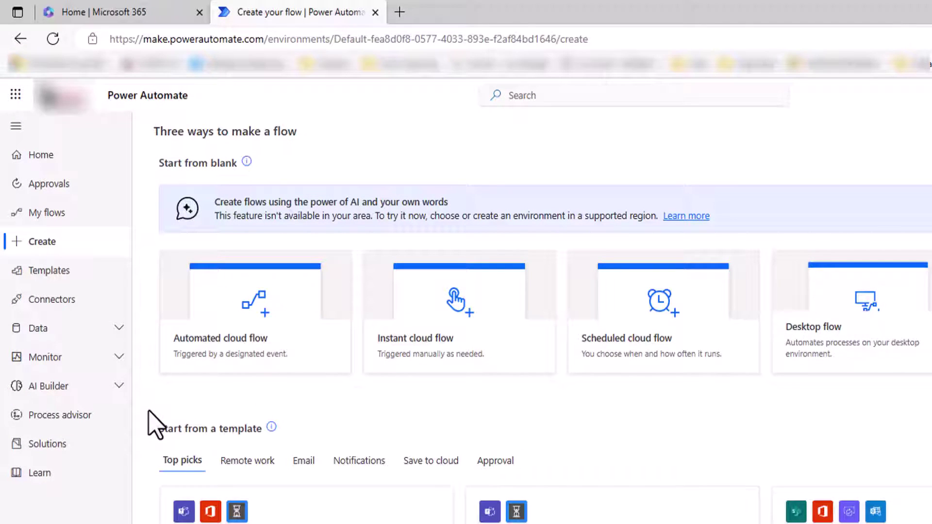
{"action": "left_click", "coordinate": [414, 346]}
{"action": "left_click", "coordinate": [778, 312]}
{"action": "type", "text": "Expenses form"}
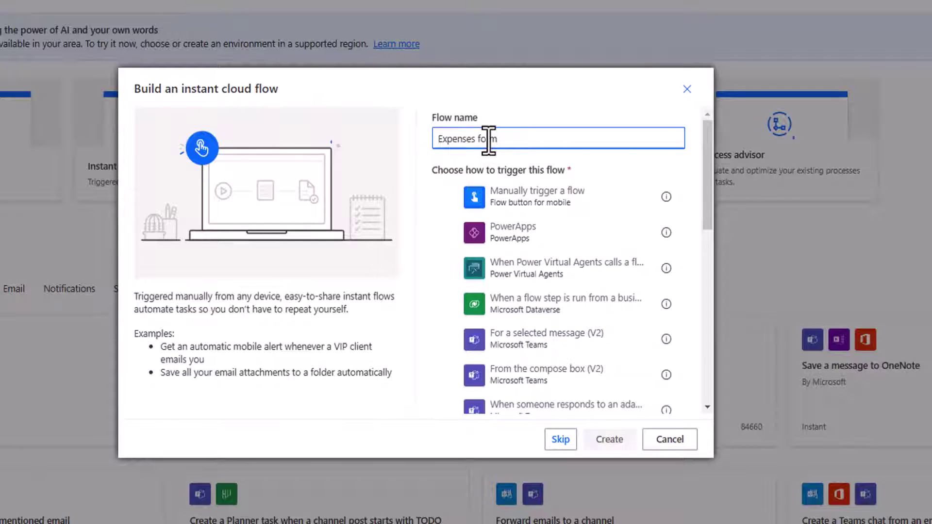
{"action": "left_click", "coordinate": [447, 197]}
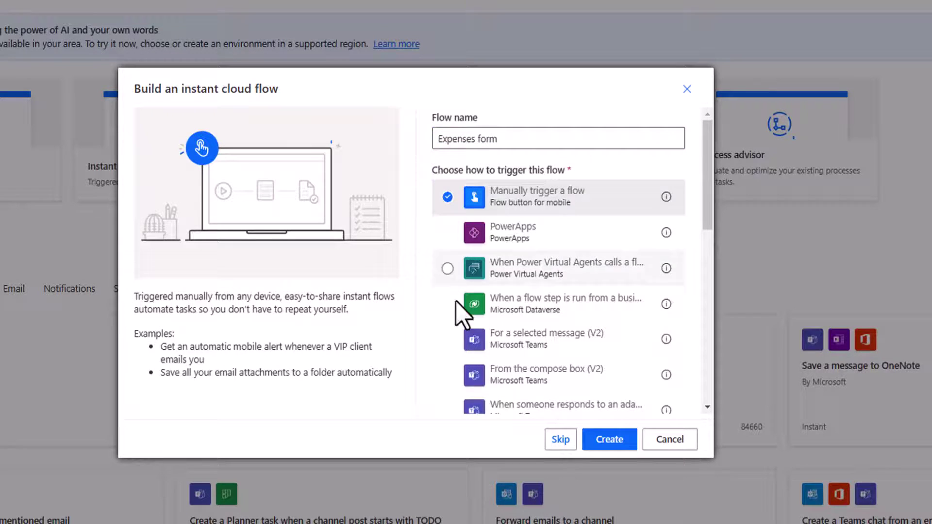
{"action": "left_click", "coordinate": [589, 439]}
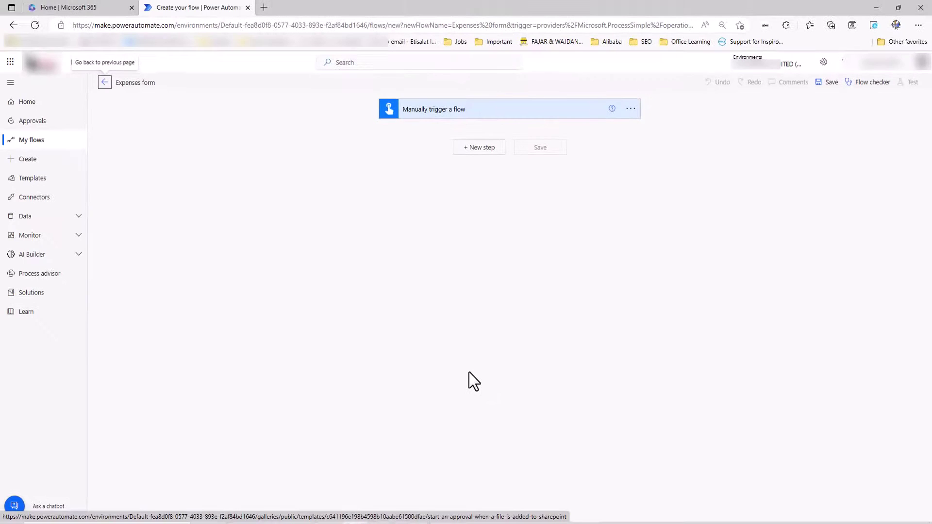
Add a date input named Expense Date to the manual trigger
{"action": "left_click", "coordinate": [177, 117]}
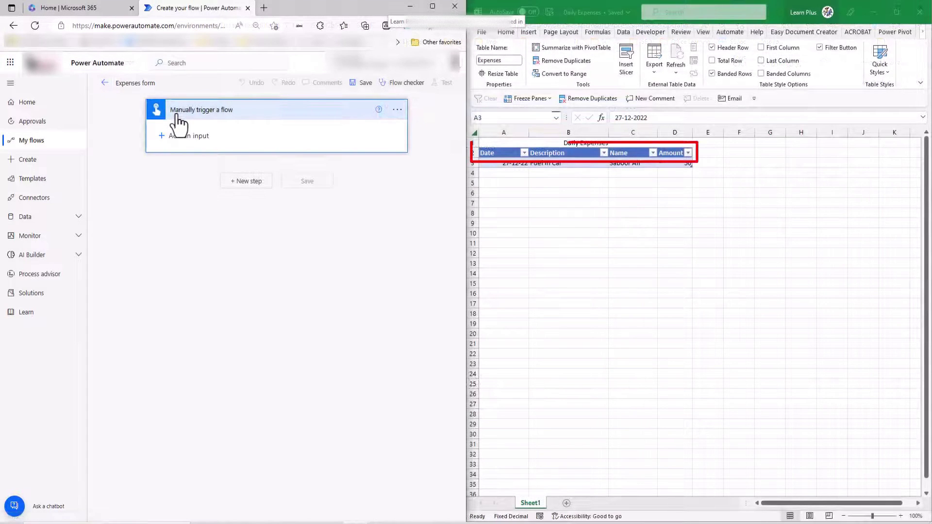
{"action": "left_click", "coordinate": [177, 117]}
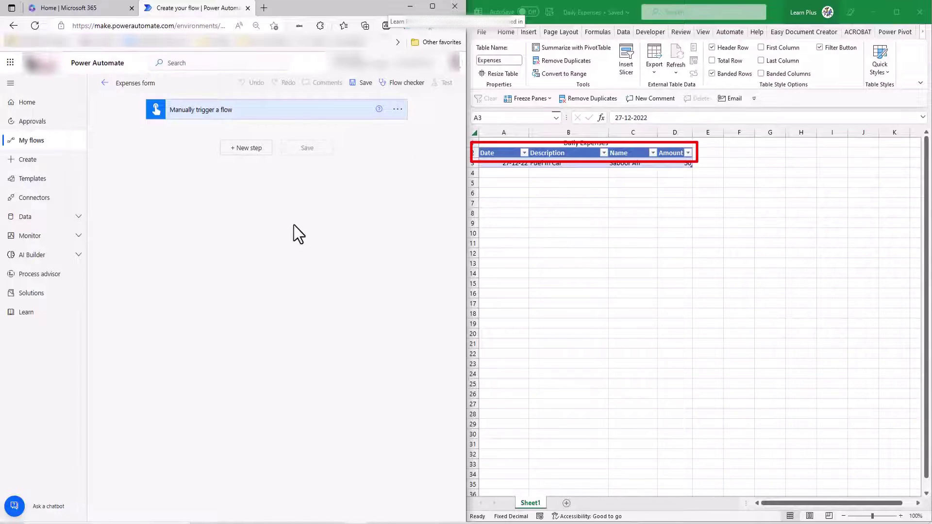
{"action": "left_click", "coordinate": [177, 116]}
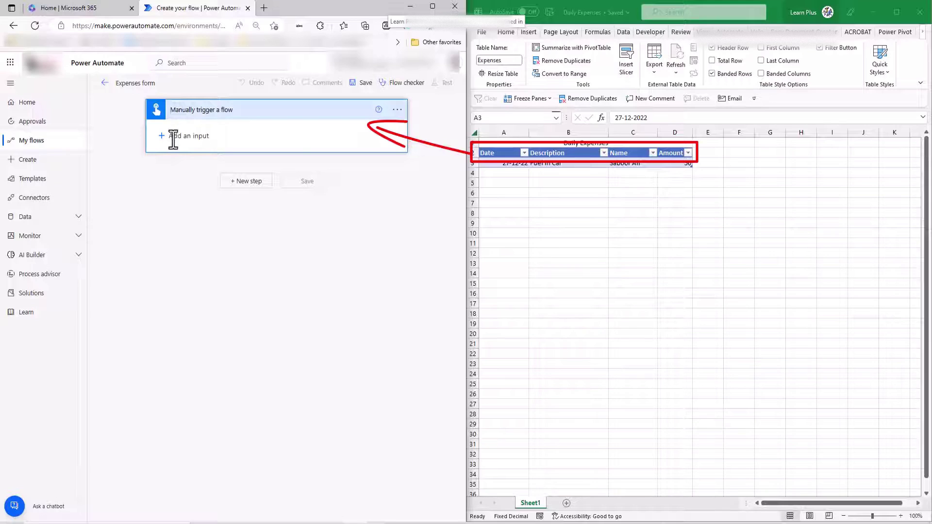
{"action": "left_click", "coordinate": [174, 135]}
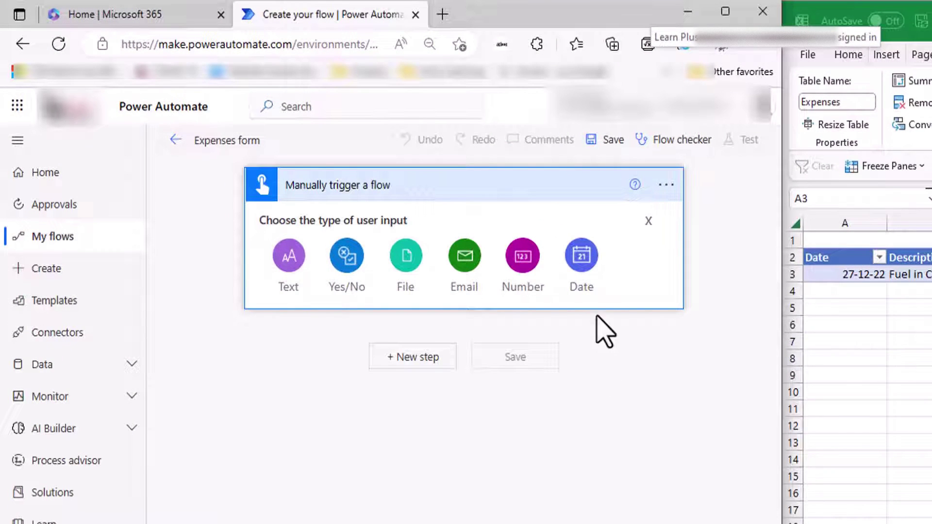
{"action": "left_click", "coordinate": [579, 261]}
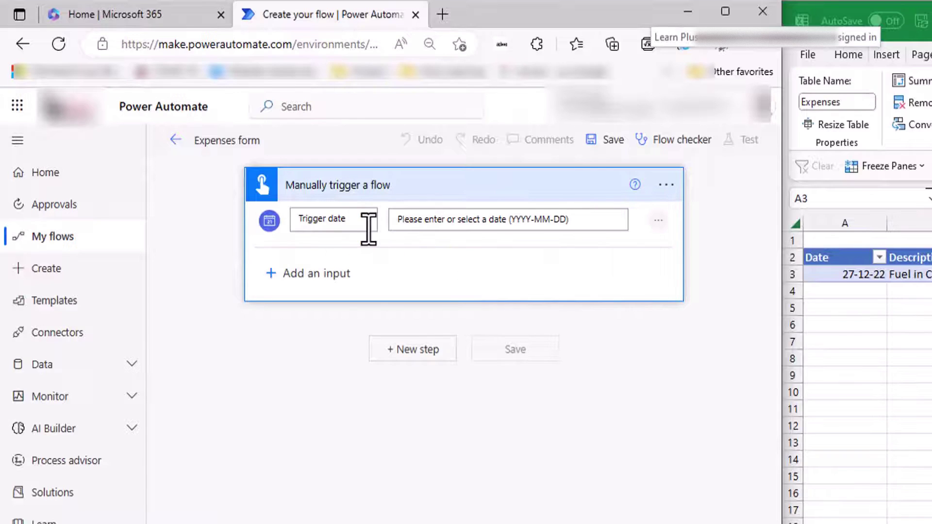
{"action": "left_click_drag", "start_coordinate": [366, 218], "coordinate": [235, 220]}
{"action": "key", "text": "BackSpace"}
{"action": "type", "text": "Expense D"}
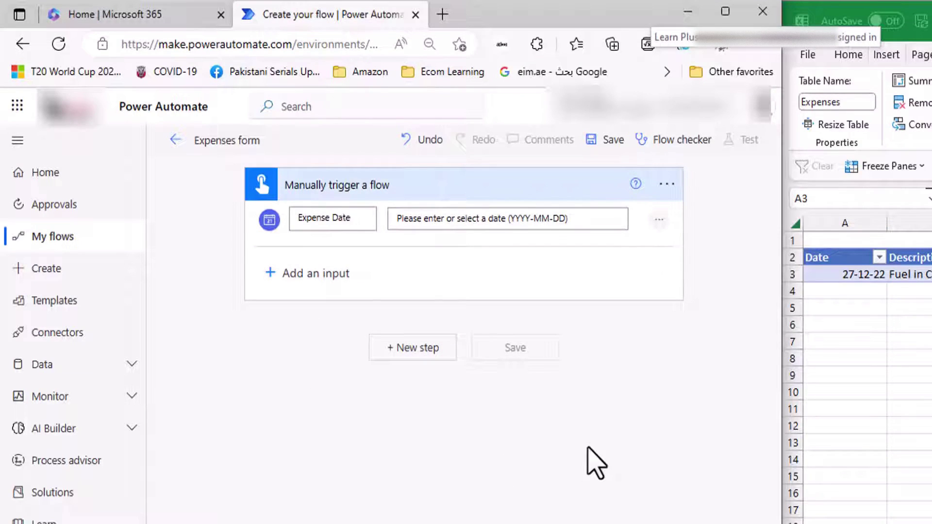
Add two text inputs named Description and Name
{"action": "left_click", "coordinate": [302, 275]}
{"action": "left_click", "coordinate": [349, 317]}
{"action": "left_click_drag", "start_coordinate": [346, 275], "coordinate": [162, 280]}
{"action": "type", "text": "Des"}
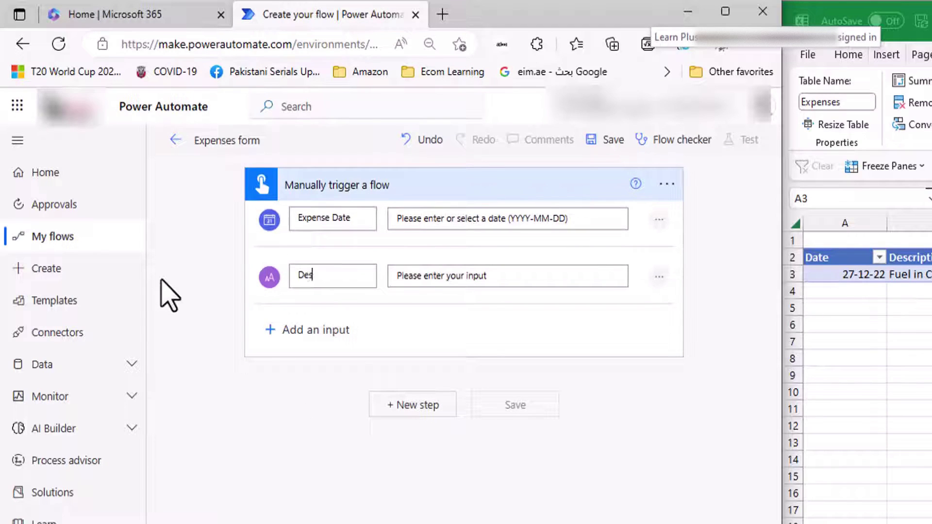
{"action": "type", "text": "cription"}
{"action": "left_click", "coordinate": [279, 334]}
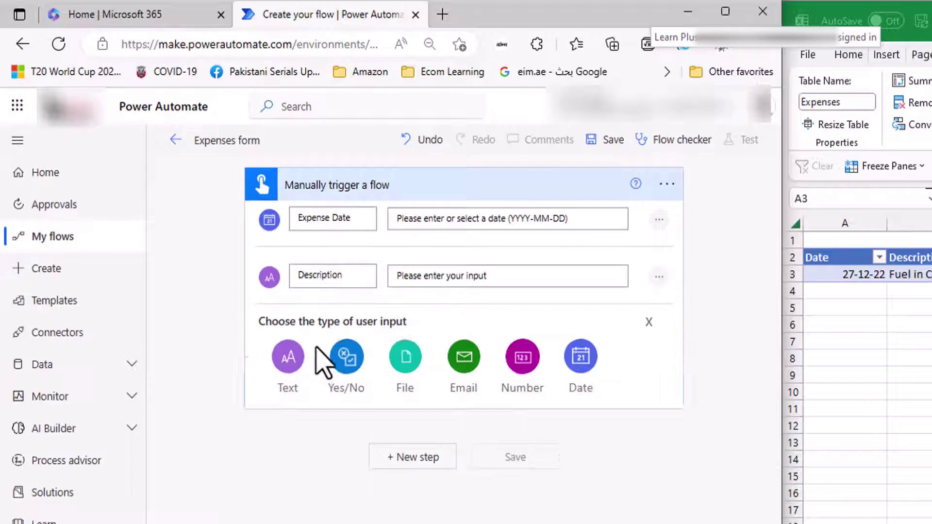
{"action": "left_click", "coordinate": [289, 358]}
{"action": "left_click_drag", "start_coordinate": [343, 328], "coordinate": [254, 350]}
{"action": "type", "text": "Name"}
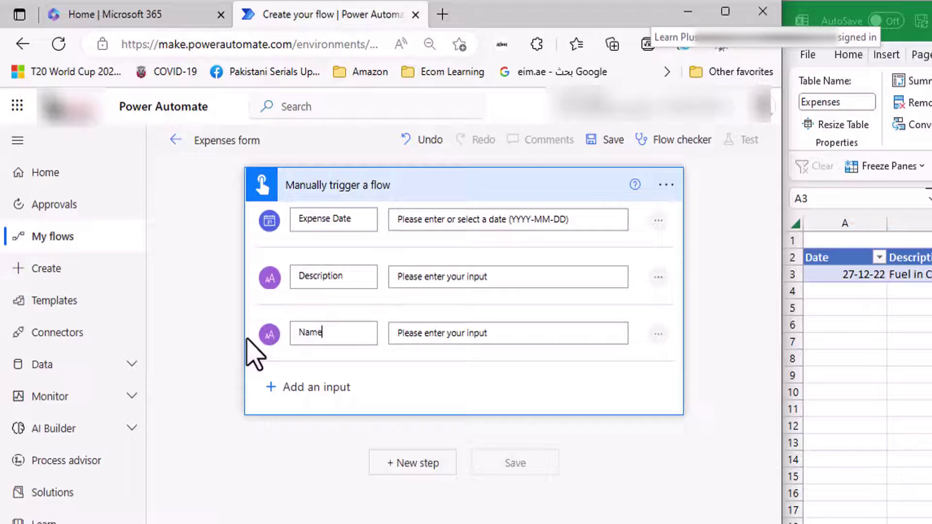
Add a number input named Amount and insert a new step after the trigger
{"action": "left_click", "coordinate": [293, 394]}
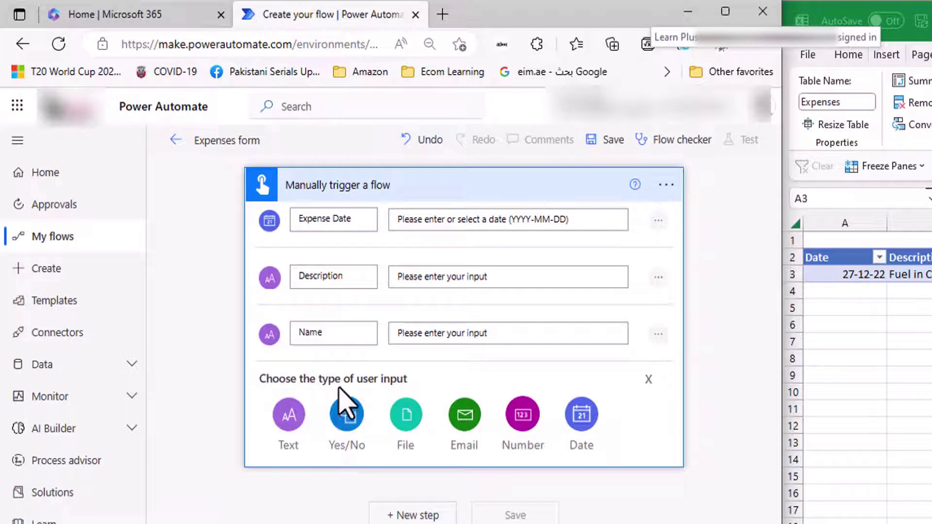
{"action": "left_click", "coordinate": [534, 437]}
{"action": "left_click_drag", "start_coordinate": [357, 382], "coordinate": [285, 399]}
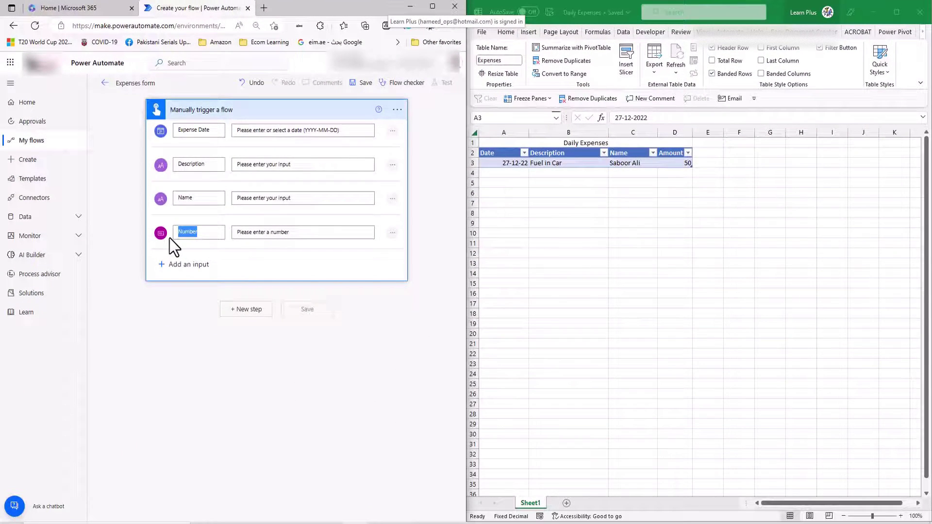
{"action": "type", "text": "Amount"}
{"action": "left_click", "coordinate": [432, 6]}
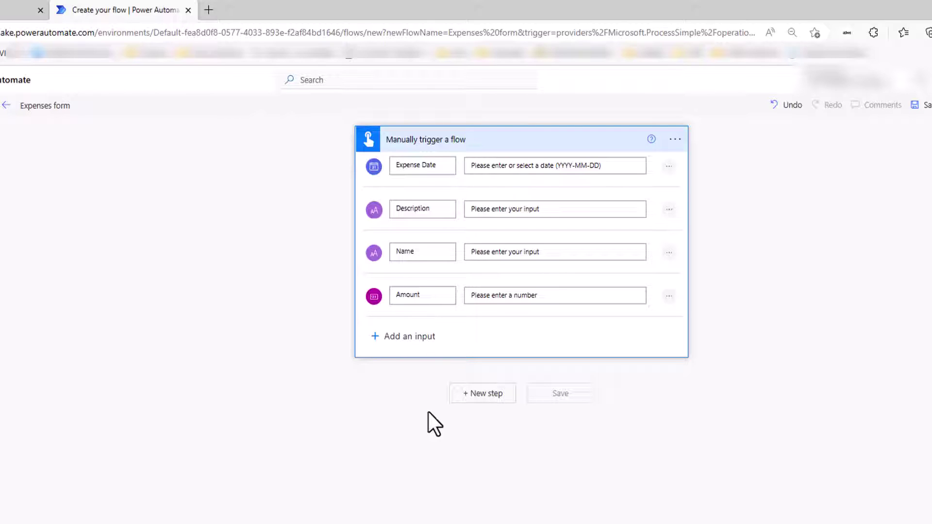
{"action": "left_click", "coordinate": [494, 396]}
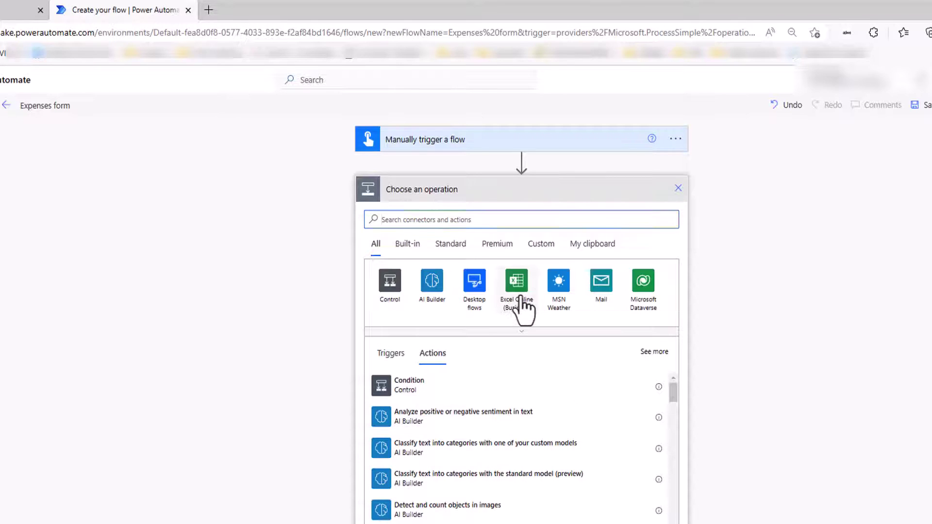
Choose the Excel Online (Business) connector's 'Add a row into a table' action
{"action": "left_click", "coordinate": [516, 291]}
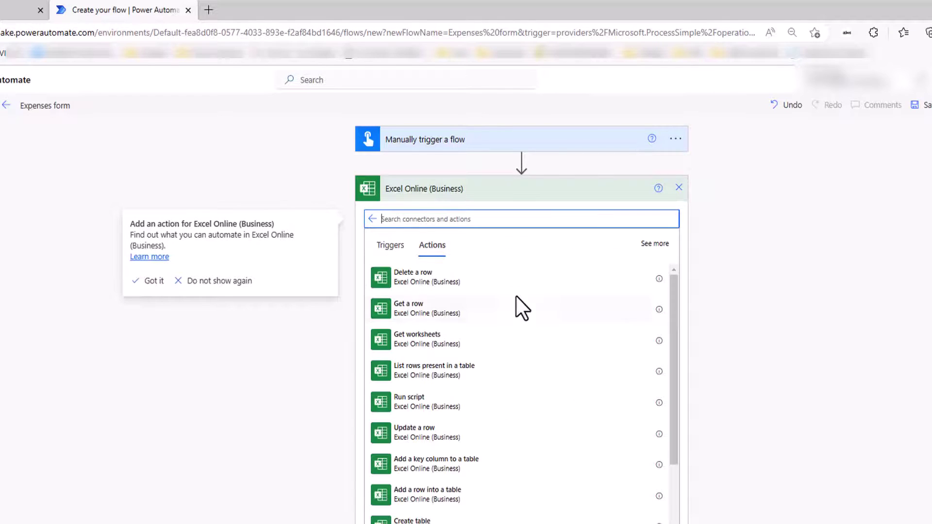
{"action": "left_click", "coordinate": [154, 282]}
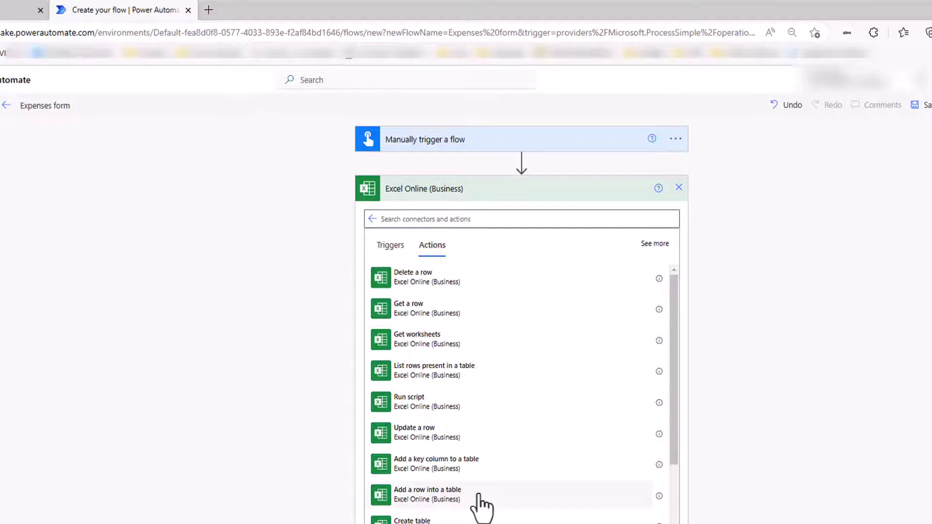
{"action": "scroll", "coordinate": [480, 505], "scroll_direction": "down", "scroll_amount": 1}
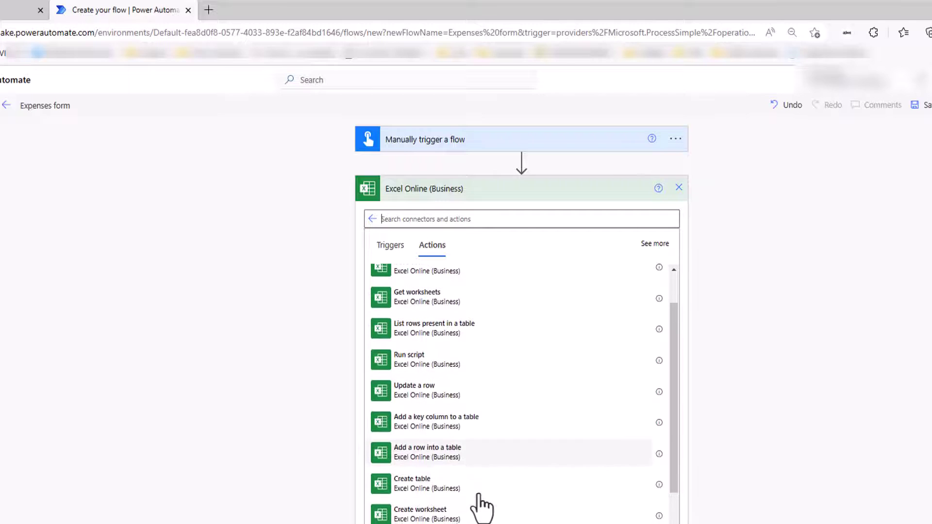
{"action": "left_click", "coordinate": [428, 459]}
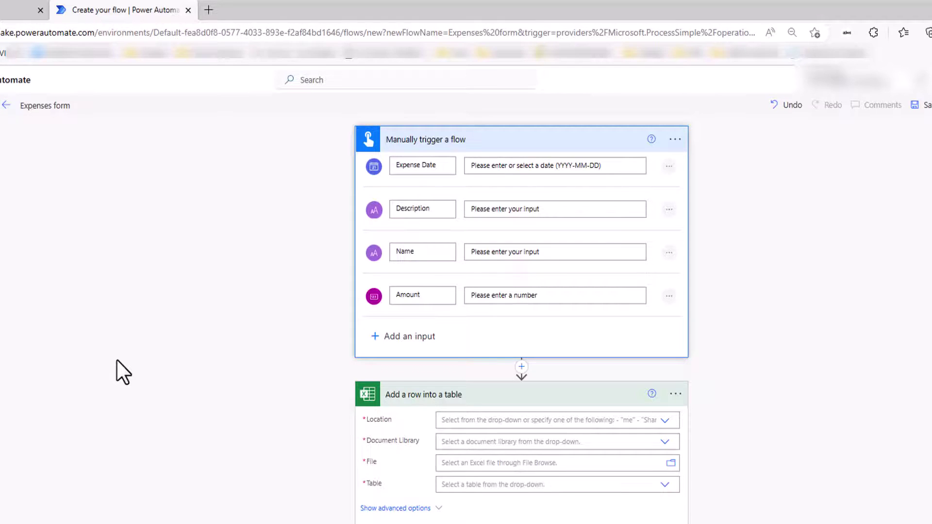
Set Location to OneDrive for Business and Document Library to OneDrive
{"action": "left_click", "coordinate": [663, 421]}
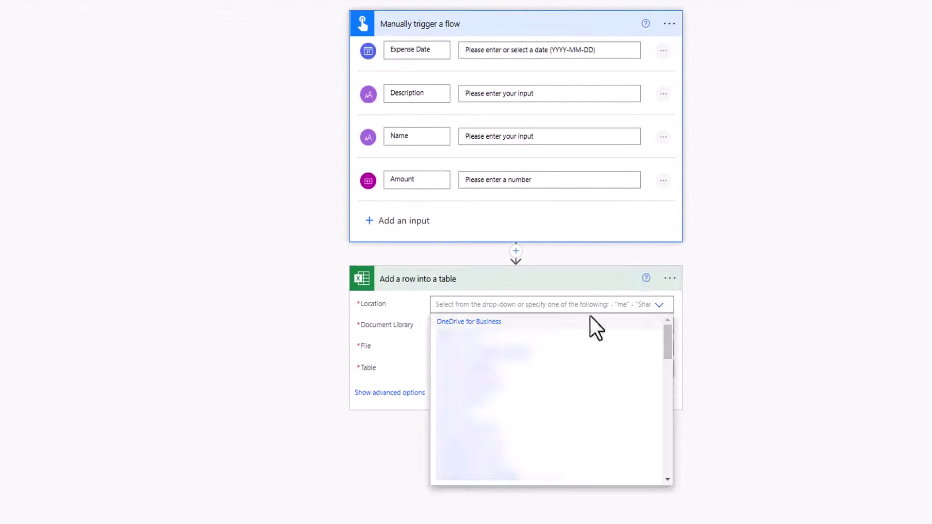
{"action": "left_click", "coordinate": [470, 322]}
{"action": "left_click", "coordinate": [658, 326]}
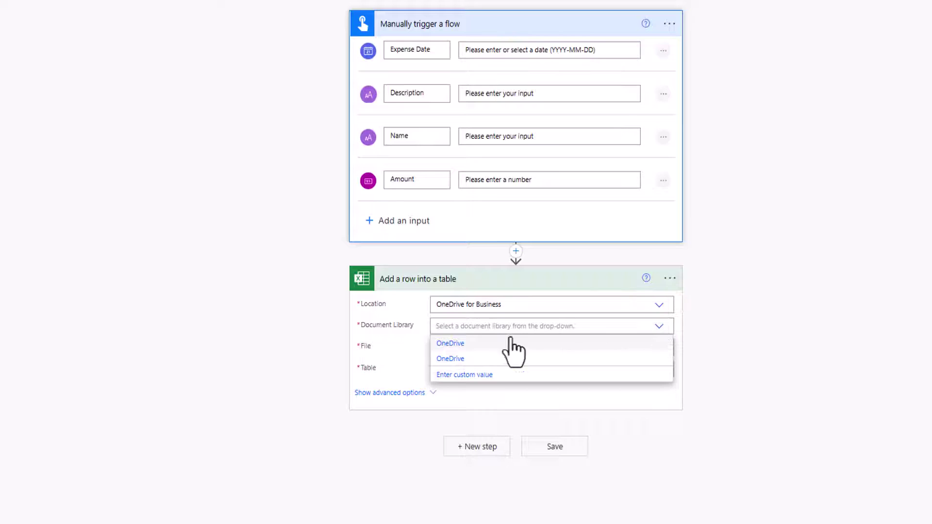
{"action": "left_click", "coordinate": [460, 344]}
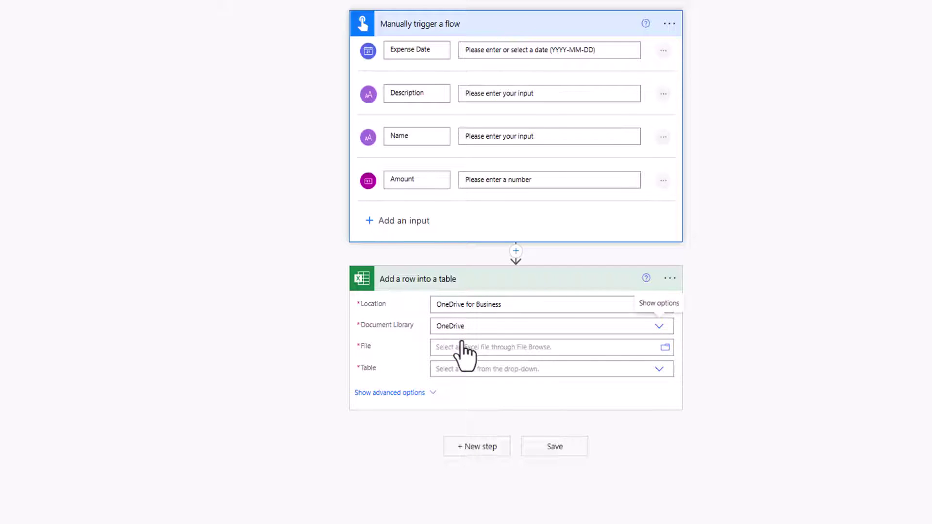
Pick Files/My Automations/Income and Expenses/Daily Expenses.xlsx and select its Expenses table
{"action": "left_click", "coordinate": [665, 349]}
{"action": "left_click", "coordinate": [825, 229]}
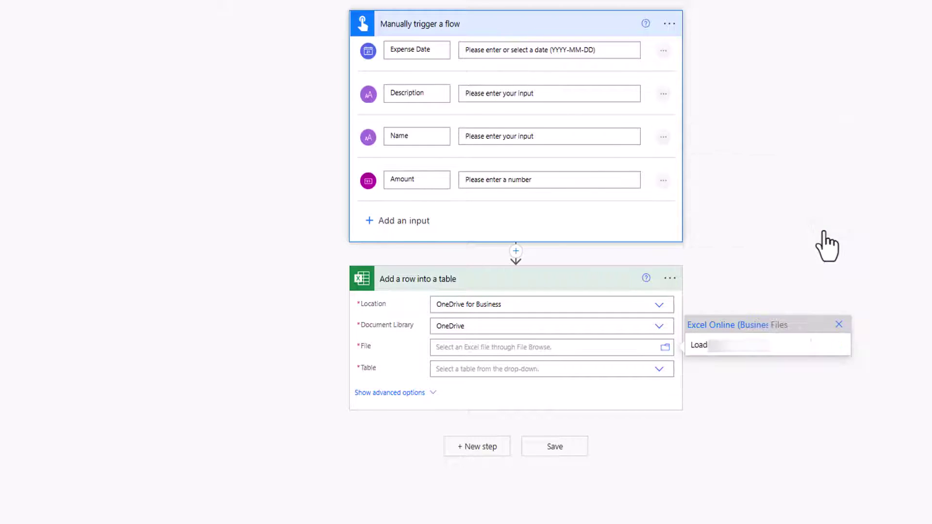
{"action": "left_click", "coordinate": [835, 286]}
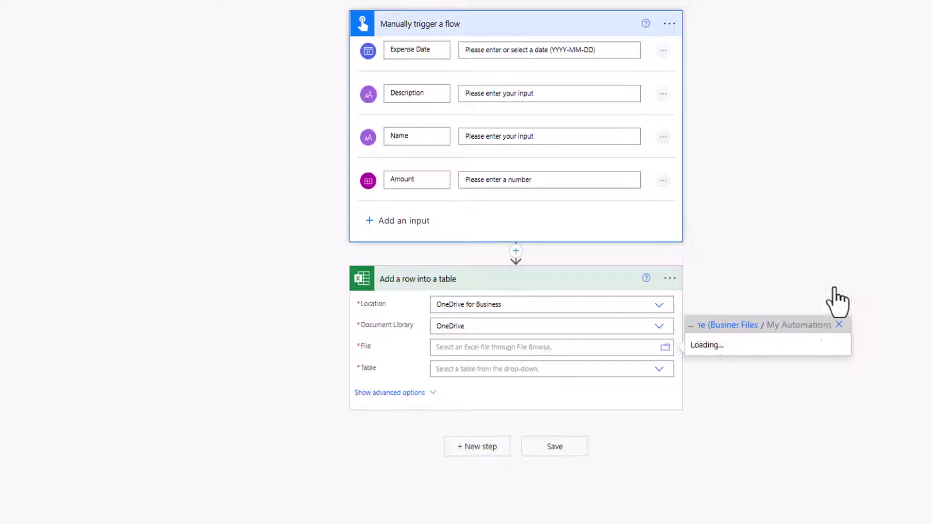
{"action": "left_click", "coordinate": [835, 312]}
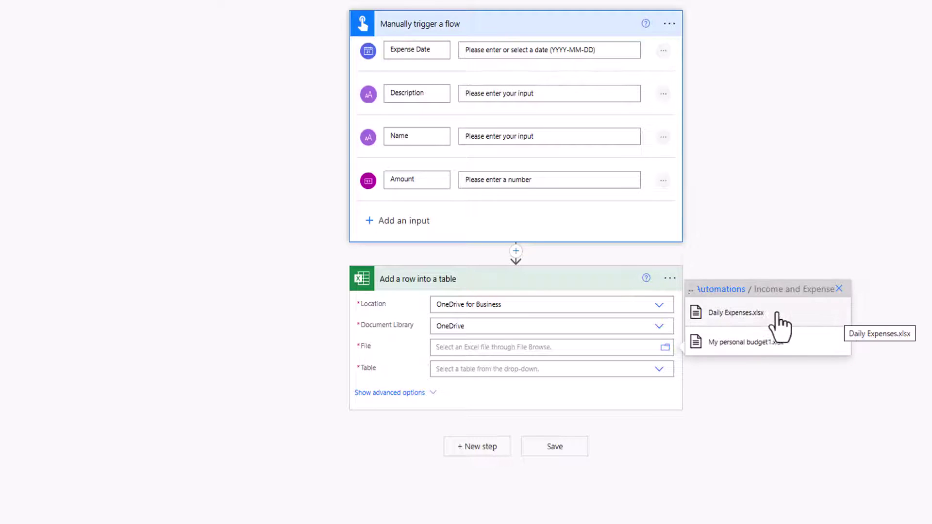
{"action": "left_click", "coordinate": [757, 321]}
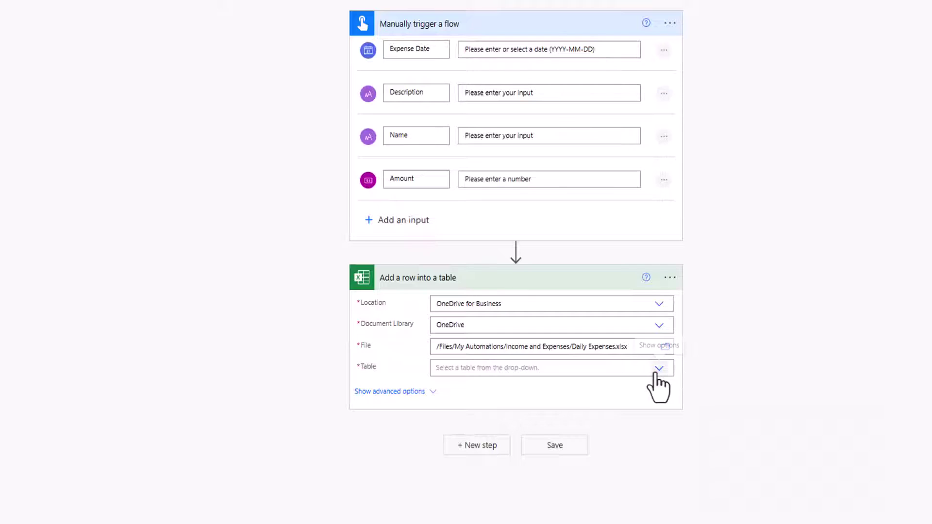
{"action": "left_click", "coordinate": [658, 368]}
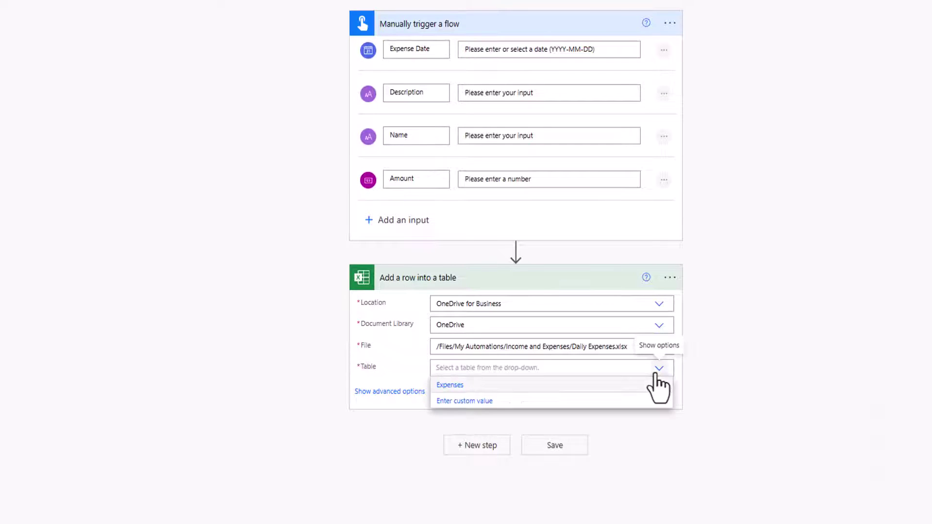
{"action": "left_click", "coordinate": [456, 385]}
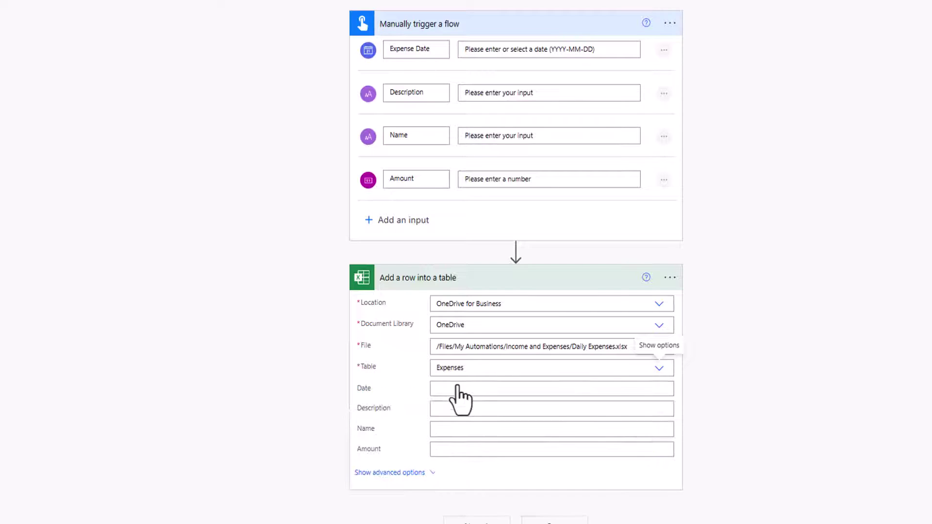
{"action": "left_click", "coordinate": [458, 388]}
Map the trigger's Date, Description, Name and Amount tokens to their columns and save the flow
{"action": "left_click", "coordinate": [757, 485]}
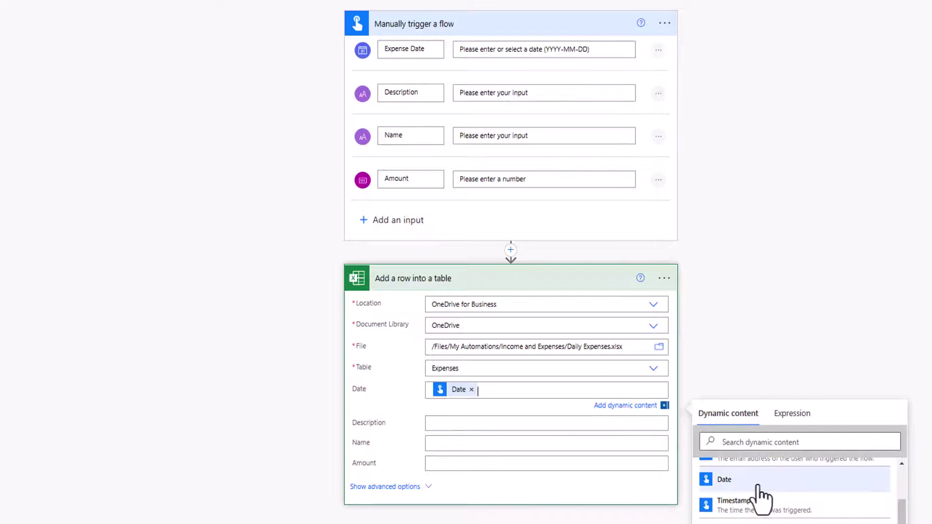
{"action": "left_click", "coordinate": [479, 422]}
{"action": "scroll", "coordinate": [751, 454], "scroll_direction": "down", "scroll_amount": 5}
{"action": "left_click", "coordinate": [732, 433]}
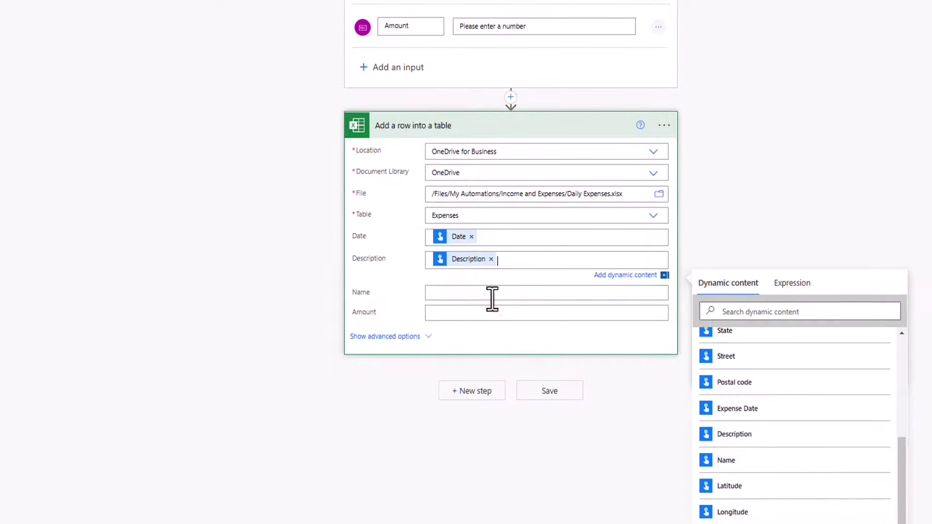
{"action": "left_click", "coordinate": [490, 295]}
{"action": "left_click", "coordinate": [725, 492]}
{"action": "left_click", "coordinate": [504, 347]}
{"action": "left_click", "coordinate": [689, 513]}
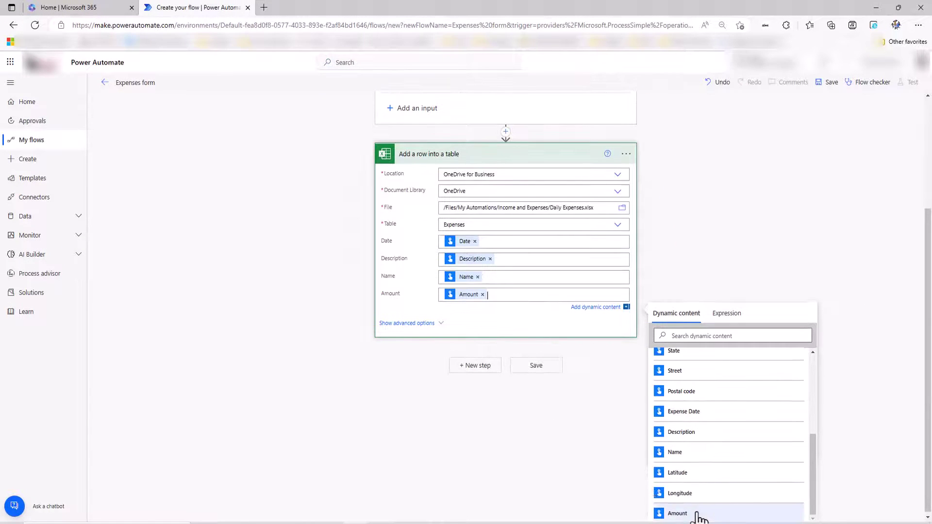
{"action": "left_click", "coordinate": [423, 470]}
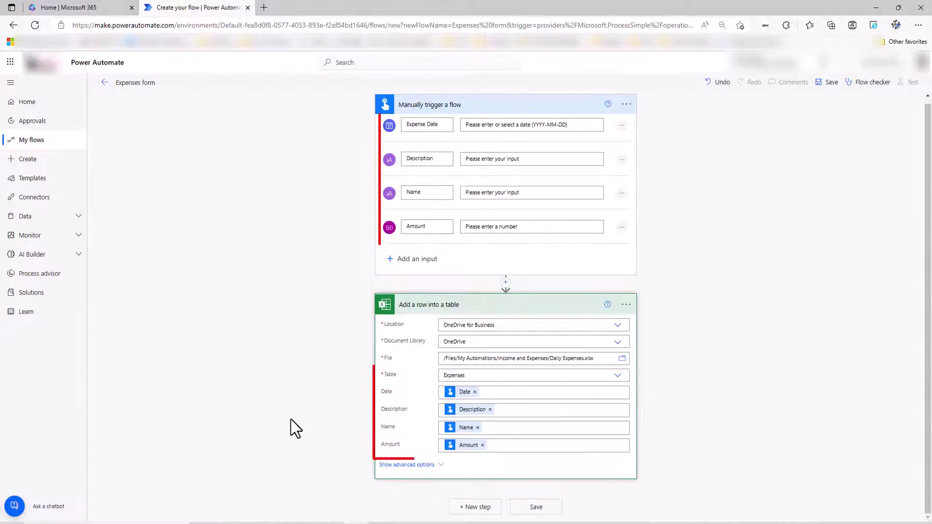
{"action": "left_click", "coordinate": [542, 512]}
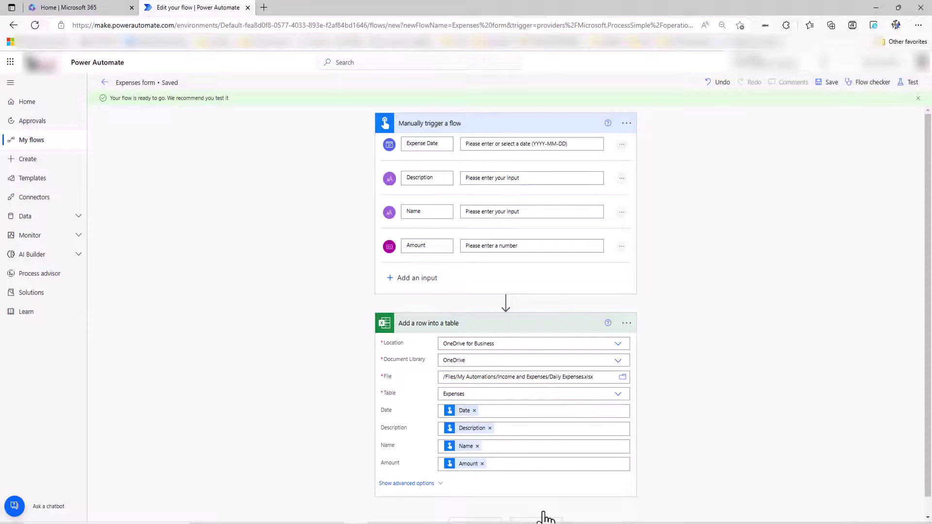
Start a manual test of the flow and continue past the connection check
{"action": "left_click", "coordinate": [909, 82]}
{"action": "left_click", "coordinate": [794, 104]}
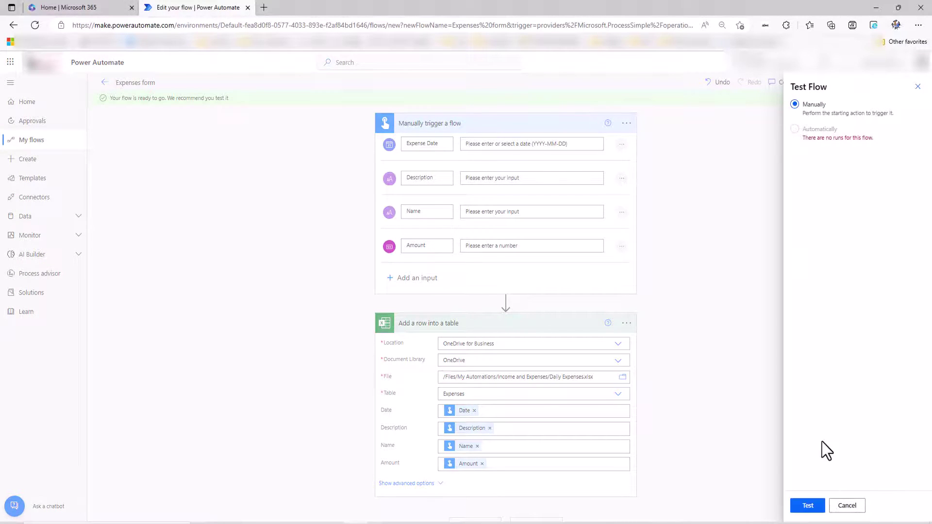
{"action": "left_click", "coordinate": [808, 506]}
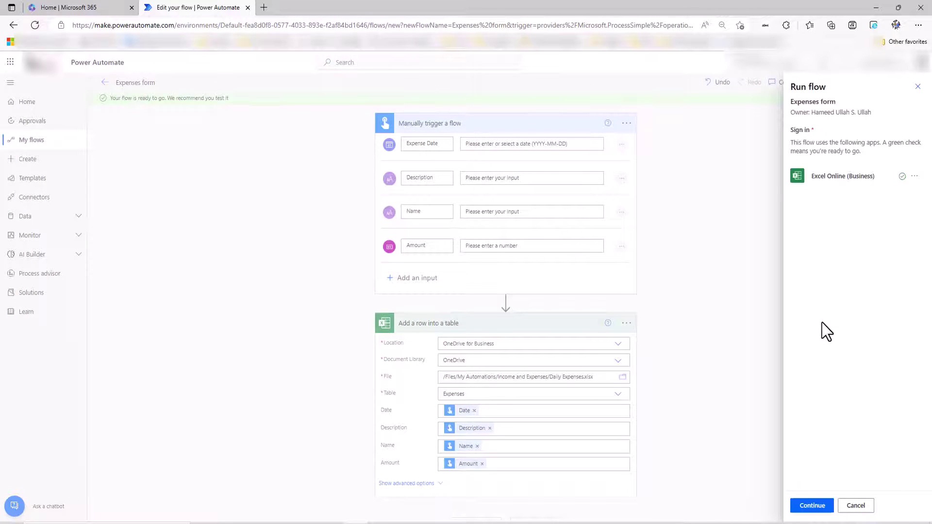
{"action": "left_click", "coordinate": [810, 506]}
Run the test with date 2022-12-28, Mobile Recharge, the person's name and amount 50
{"action": "left_click", "coordinate": [842, 253]}
{"action": "left_click", "coordinate": [836, 204]}
{"action": "type", "text": "Mobile Recharge"}
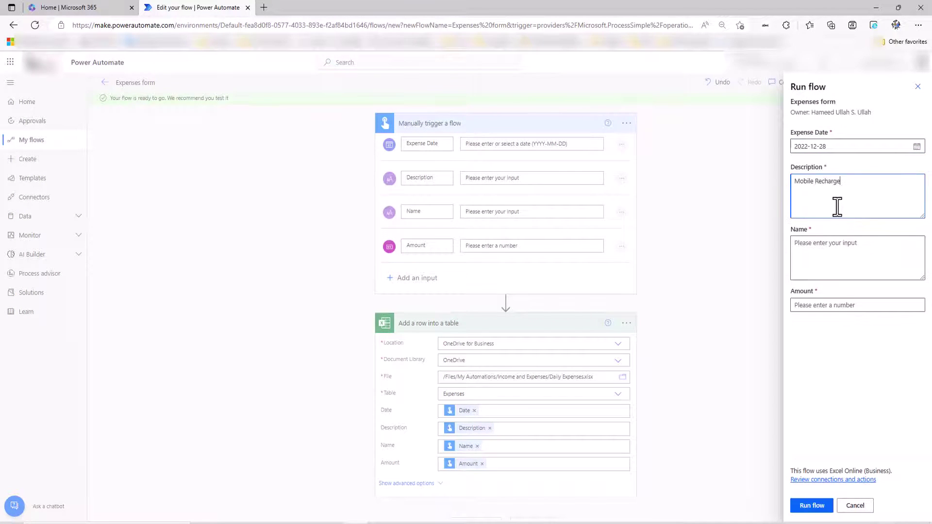
{"action": "left_click", "coordinate": [843, 257]}
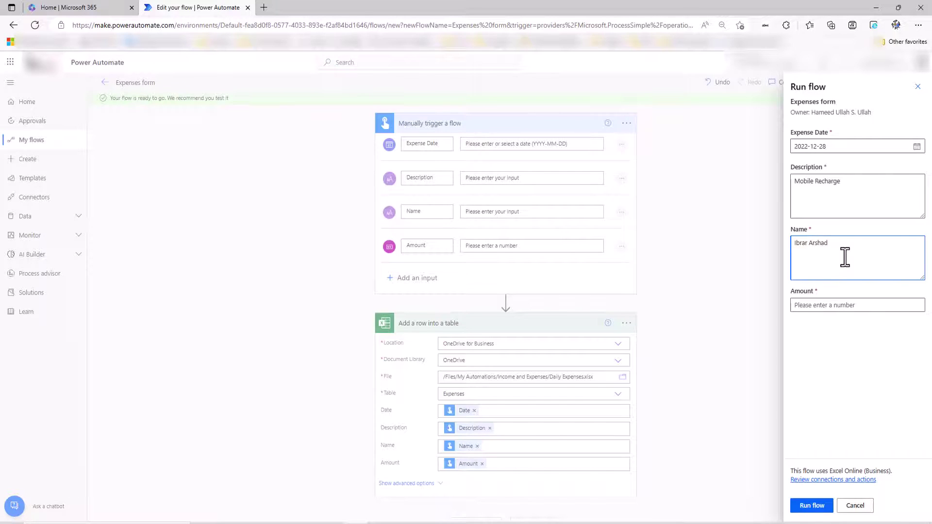
{"action": "left_click", "coordinate": [806, 305]}
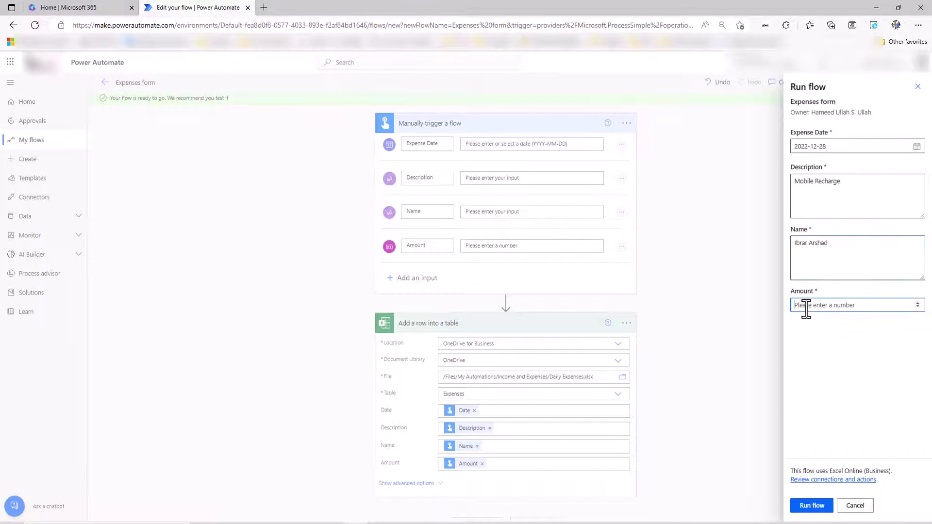
{"action": "type", "text": "50"}
{"action": "left_click", "coordinate": [812, 505]}
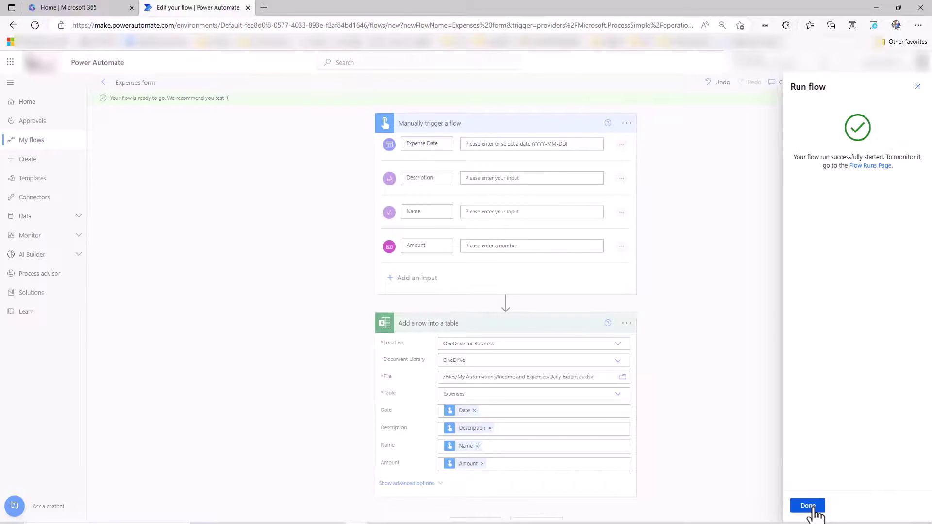
{"action": "left_click", "coordinate": [808, 505]}
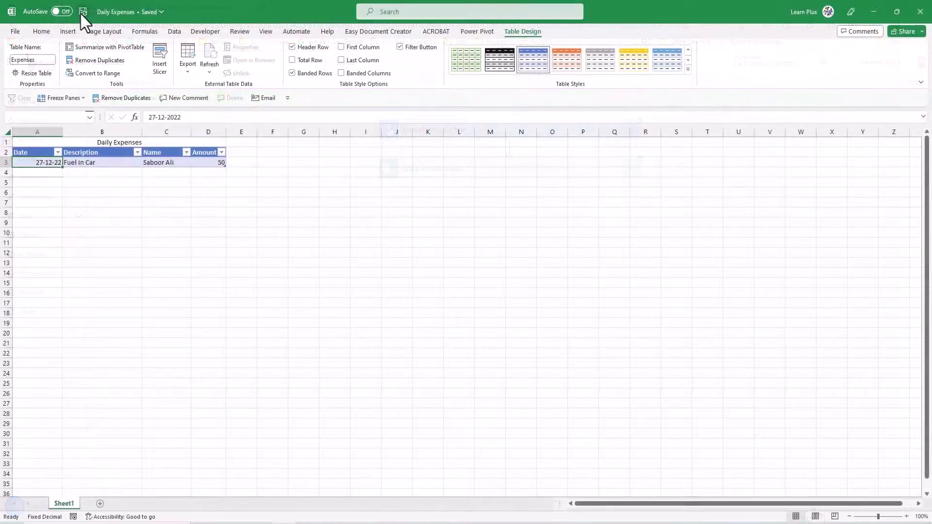
In the Daily Expenses workbook, select the new Mobile Recharge row (amount 50) under Fuel in Car
{"action": "left_click", "coordinate": [112, 301]}
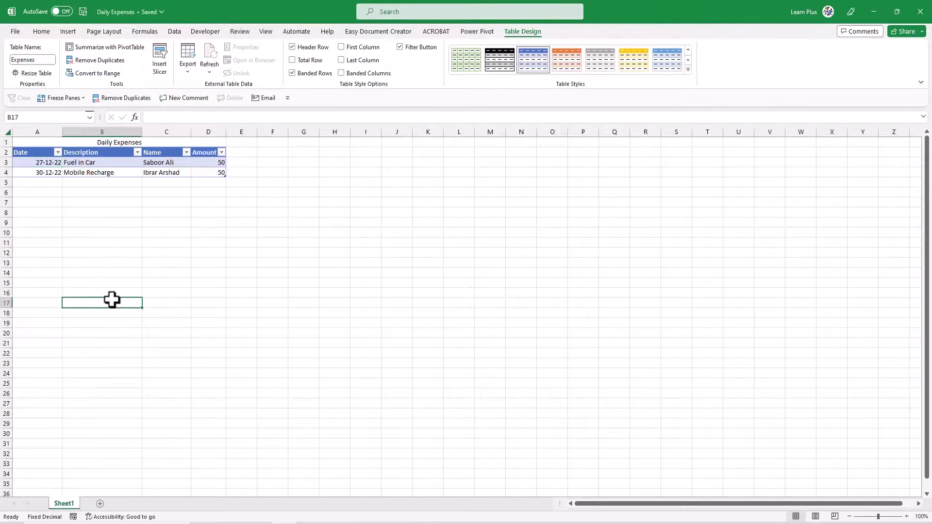
{"action": "left_click", "coordinate": [112, 174]}
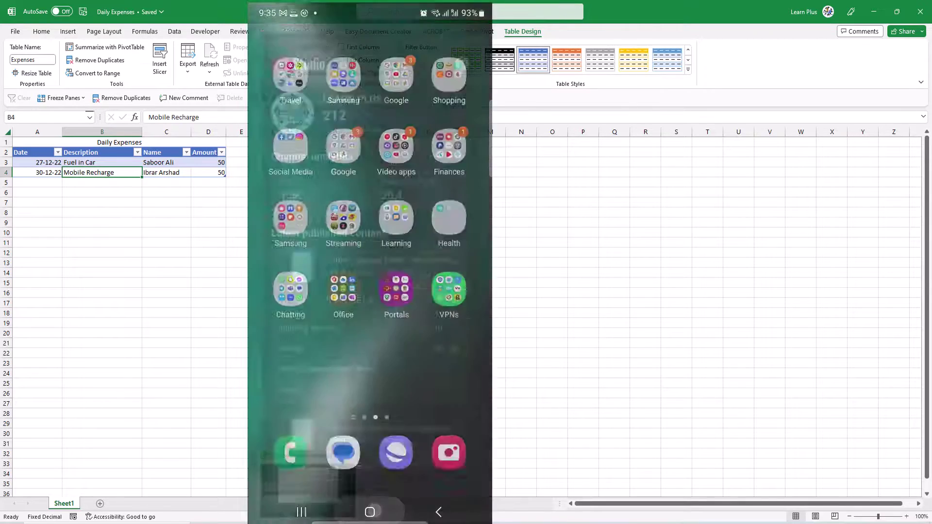
Open the Expenses form button in the Power Automate app and set Expense Date to 2022-12-29
{"action": "left_click", "coordinate": [428, 313]}
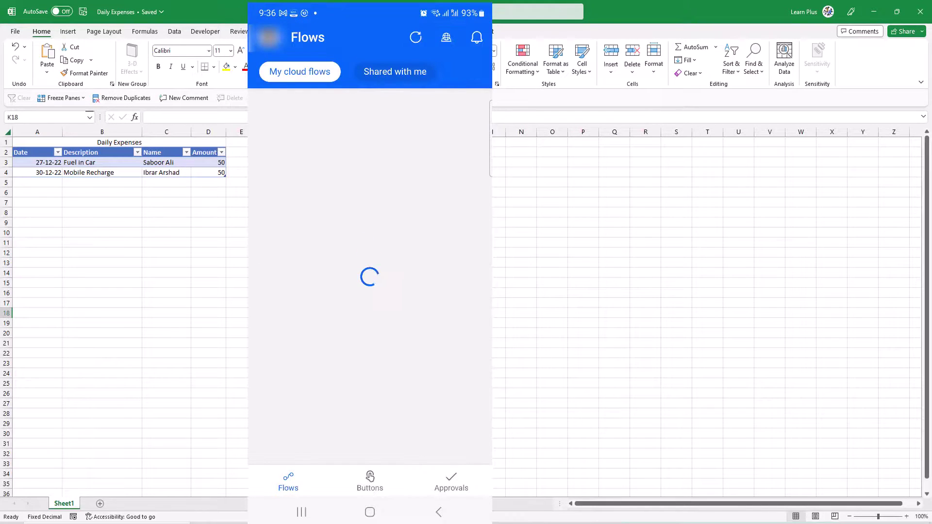
{"action": "left_click", "coordinate": [369, 481]}
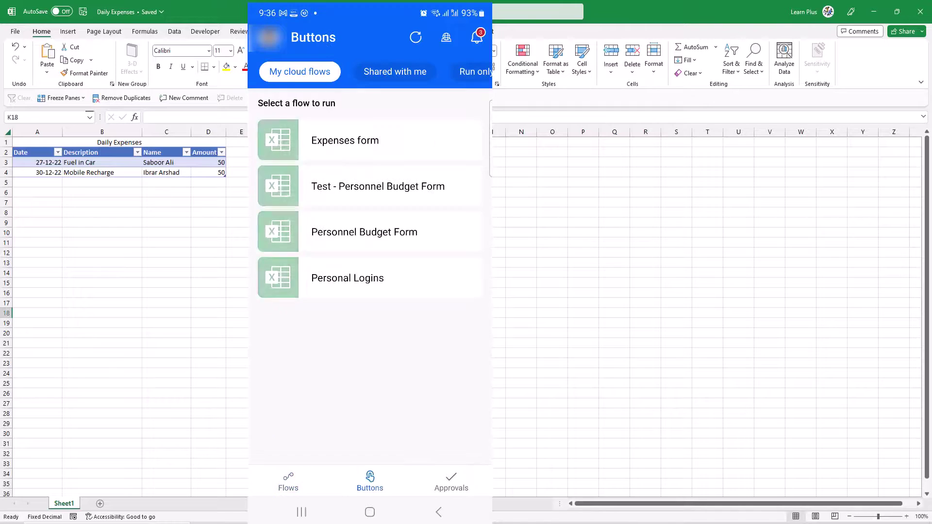
{"action": "left_click", "coordinate": [349, 140]}
{"action": "left_click", "coordinate": [287, 145]}
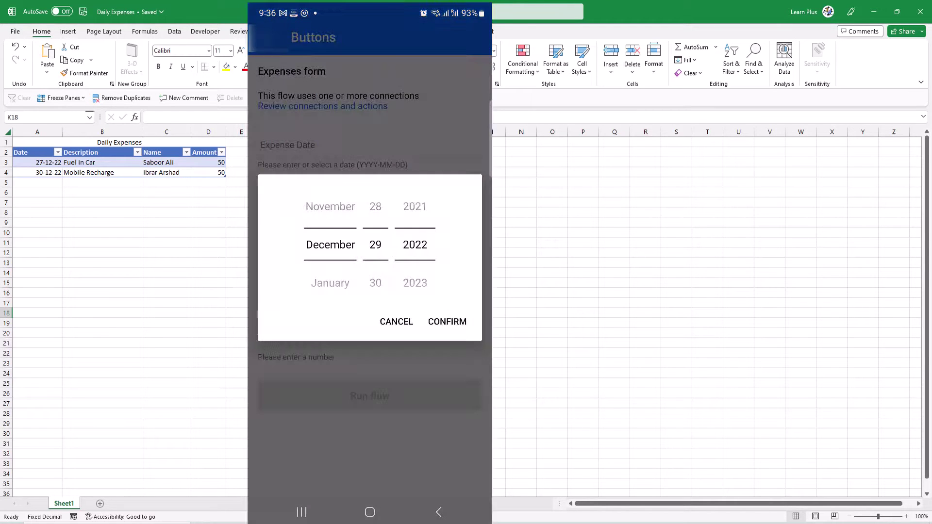
{"action": "left_click", "coordinate": [447, 321]}
Enter description 'Water bottles', the person's name and amount 120, then run the flow
{"action": "left_click", "coordinate": [283, 207]}
{"action": "type", "text": "Water bottles"}
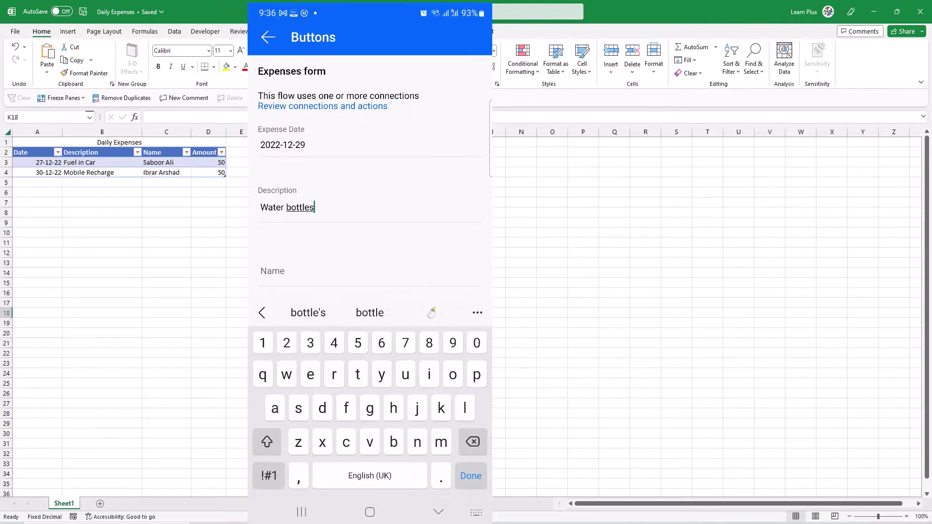
{"action": "left_click", "coordinate": [261, 271]}
{"action": "type", "text": "Israr"}
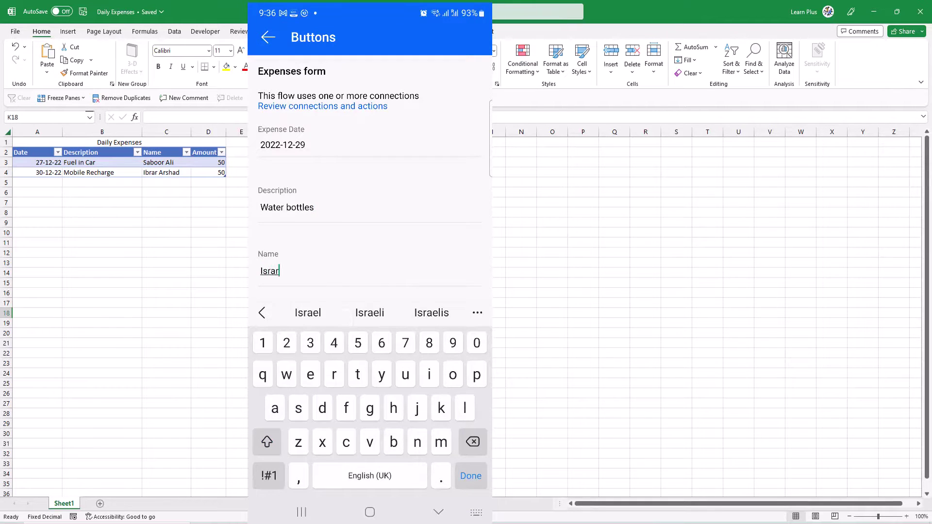
{"action": "key", "text": "Return"}
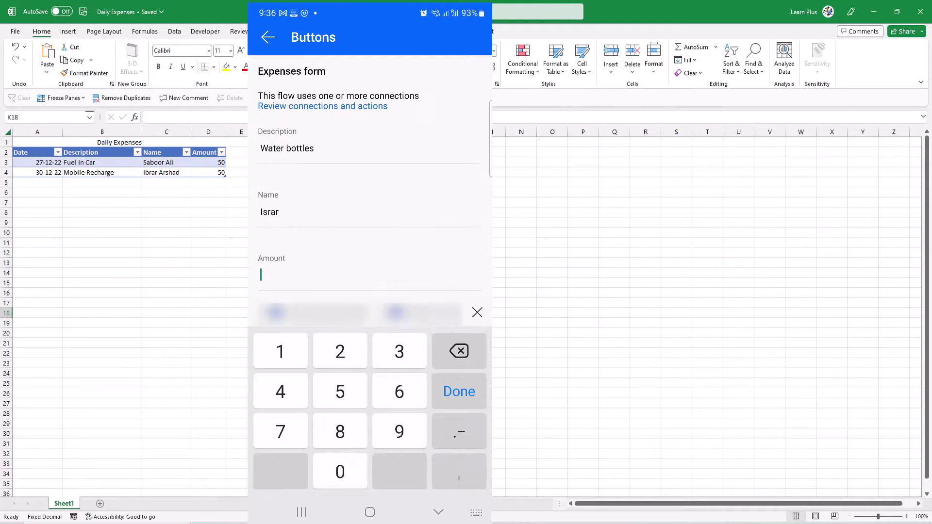
{"action": "type", "text": "120"}
{"action": "left_click", "coordinate": [438, 511]}
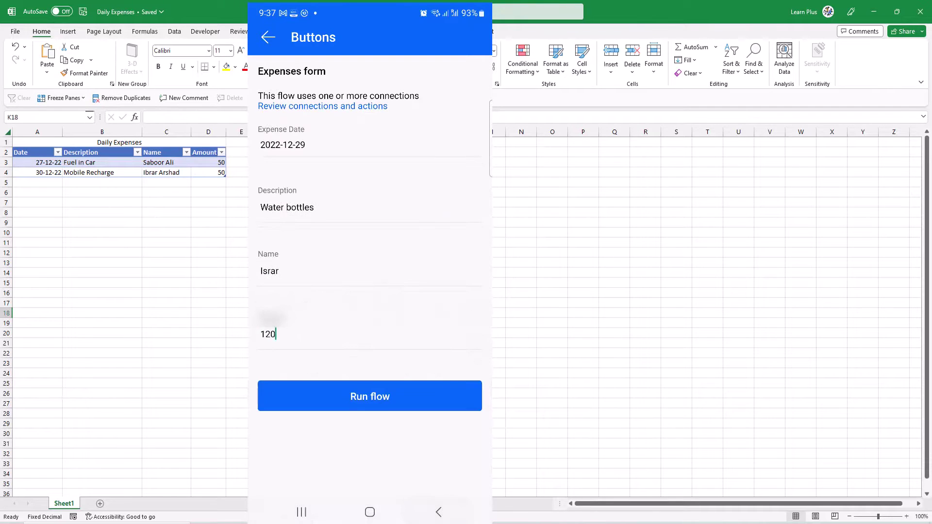
{"action": "left_click", "coordinate": [427, 399]}
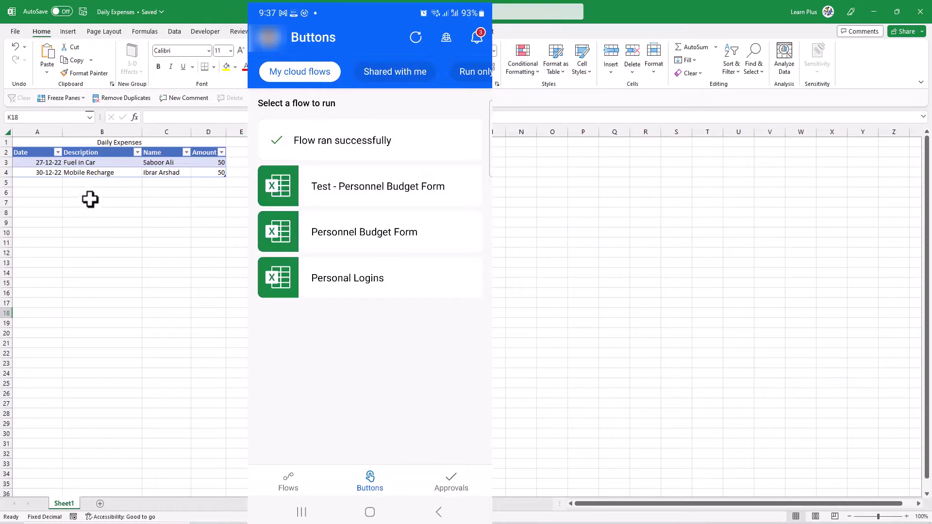
{"action": "left_click", "coordinate": [83, 214]}
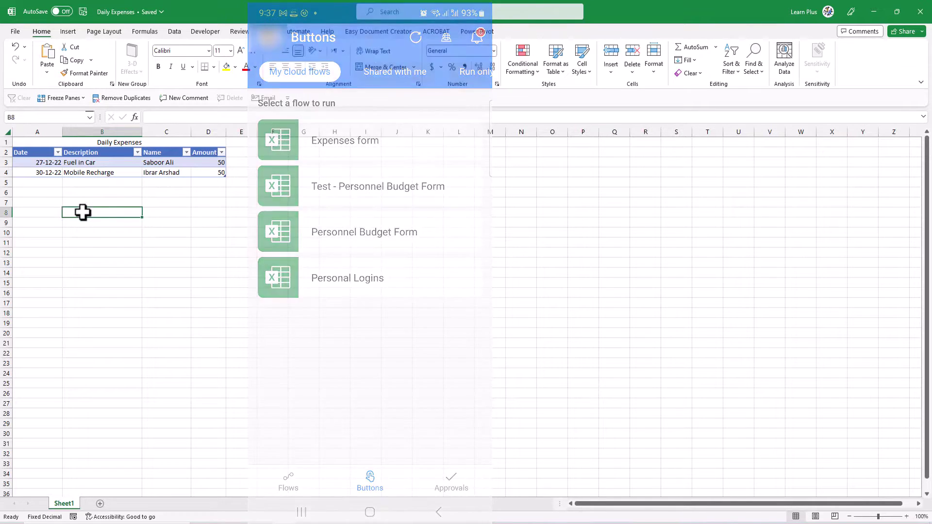
Back in Excel, view the new third row: 30-12-22 Water bottles, 120
{"action": "left_click", "coordinate": [79, 203]}
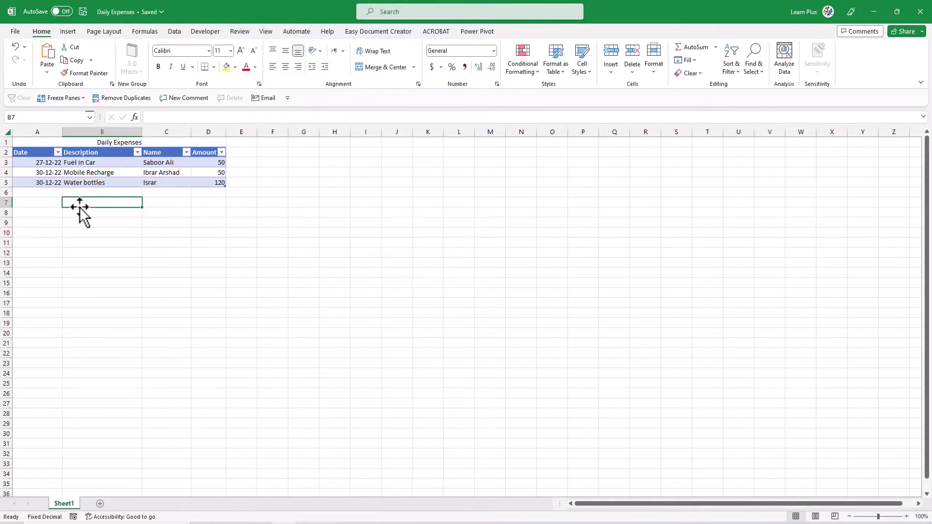